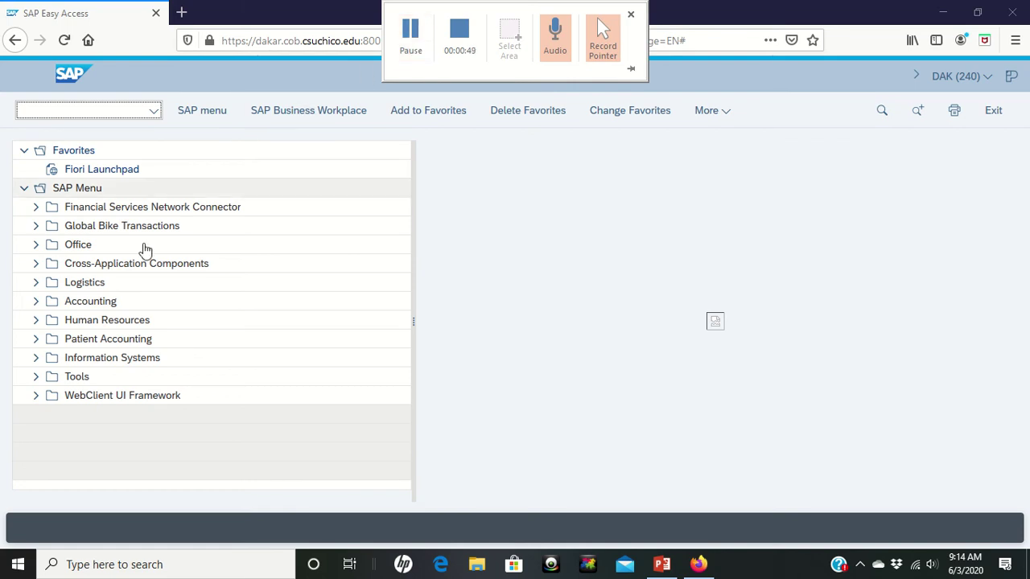
Start the Complete customer creation transaction under Sales and Distribution business partner master data, creating the partner as an Organization
{"action": "left_click", "coordinate": [35, 286]}
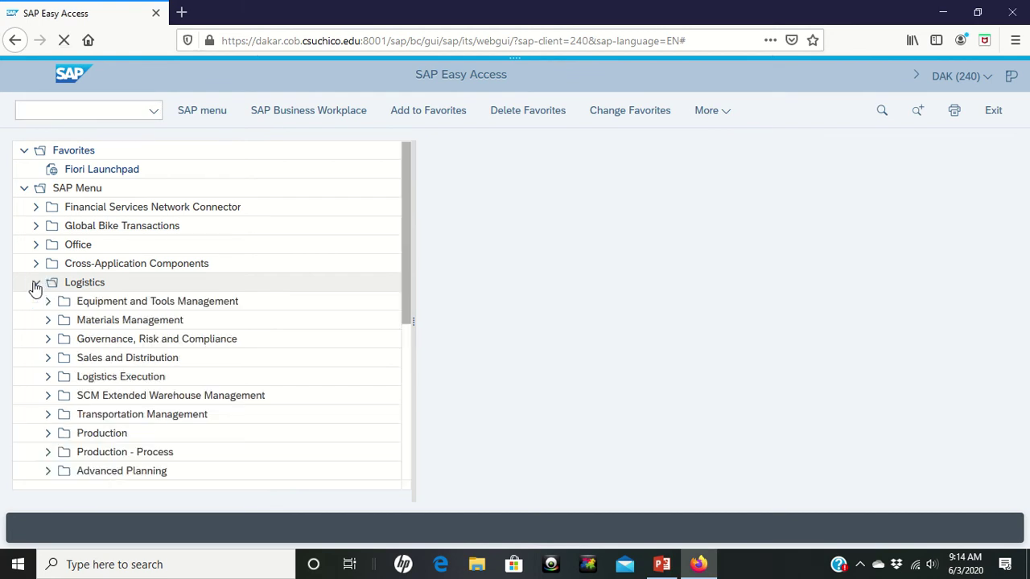
{"action": "left_click", "coordinate": [48, 360]}
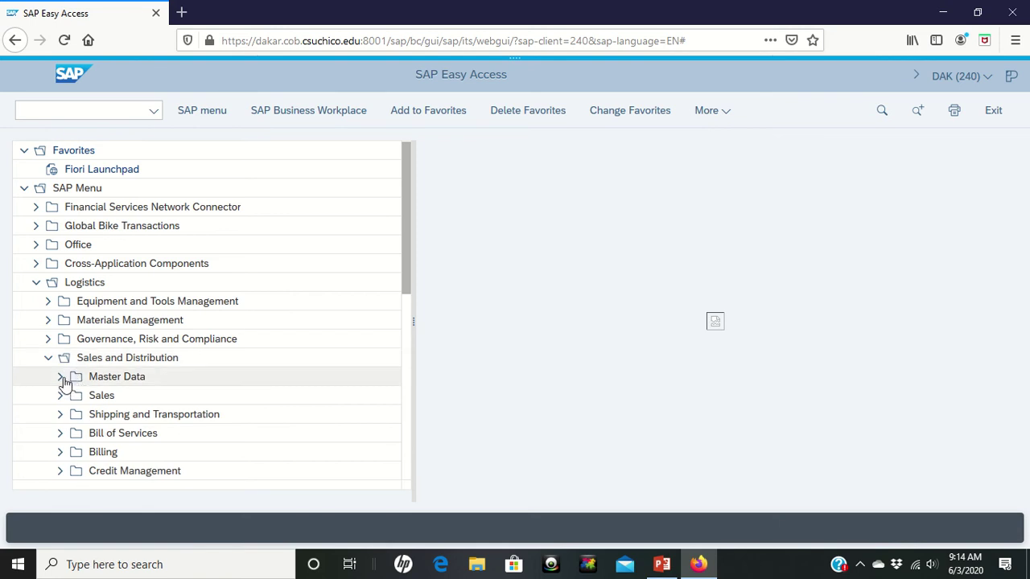
{"action": "left_click", "coordinate": [60, 377]}
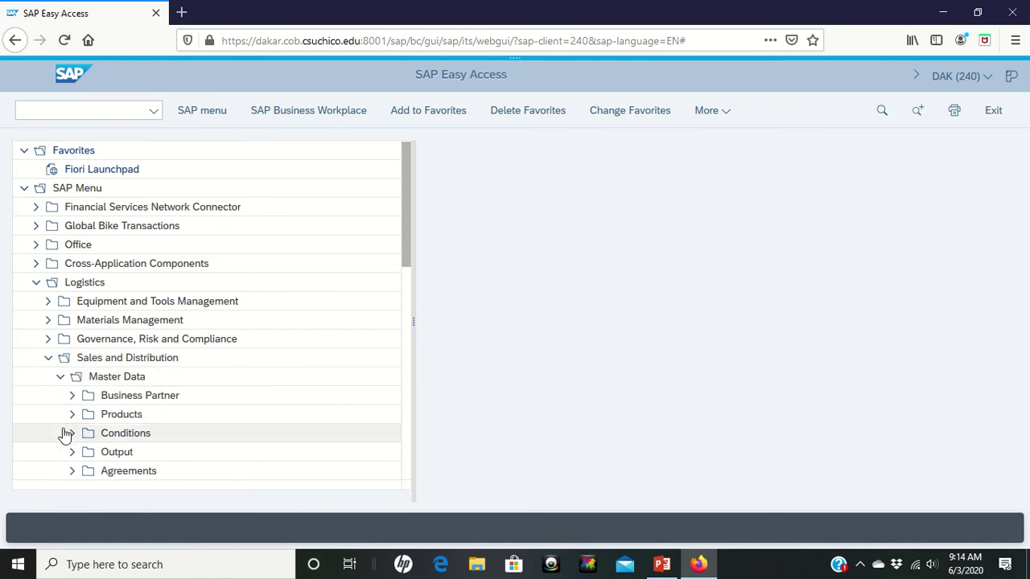
{"action": "left_click", "coordinate": [72, 395]}
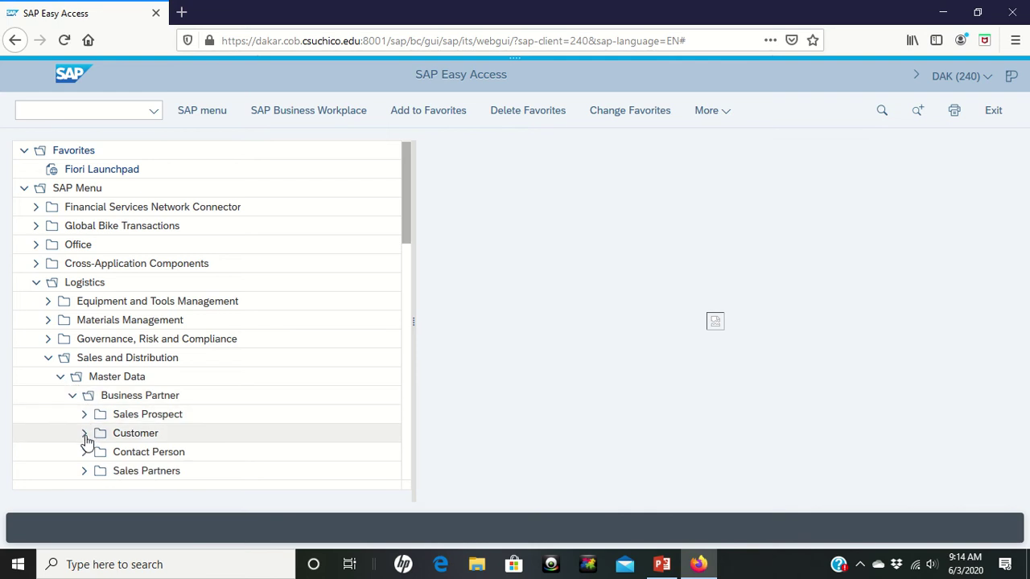
{"action": "left_click", "coordinate": [84, 436]}
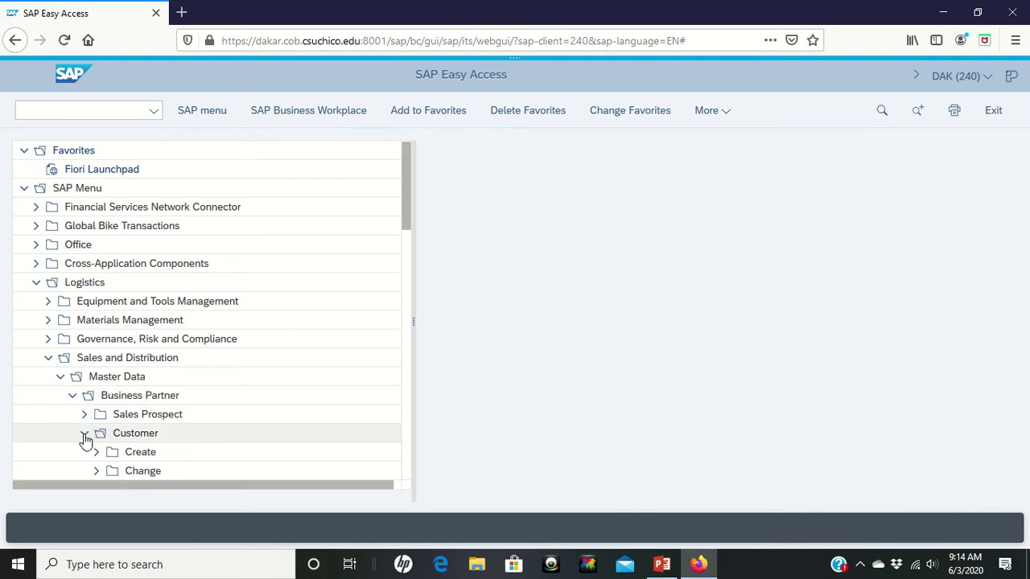
{"action": "left_click", "coordinate": [97, 456]}
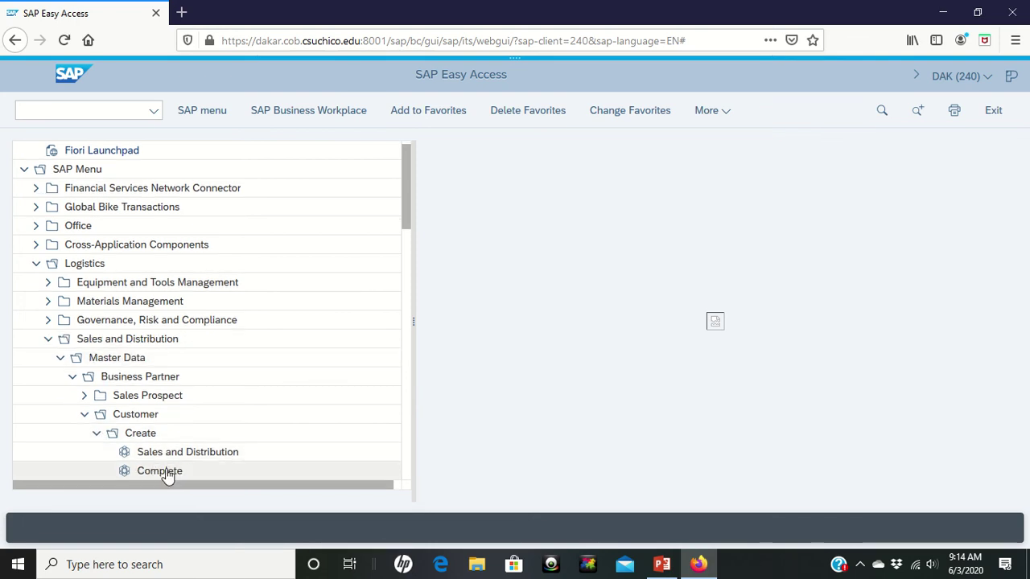
{"action": "left_click", "coordinate": [166, 475]}
{"action": "double_click", "coordinate": [166, 474]}
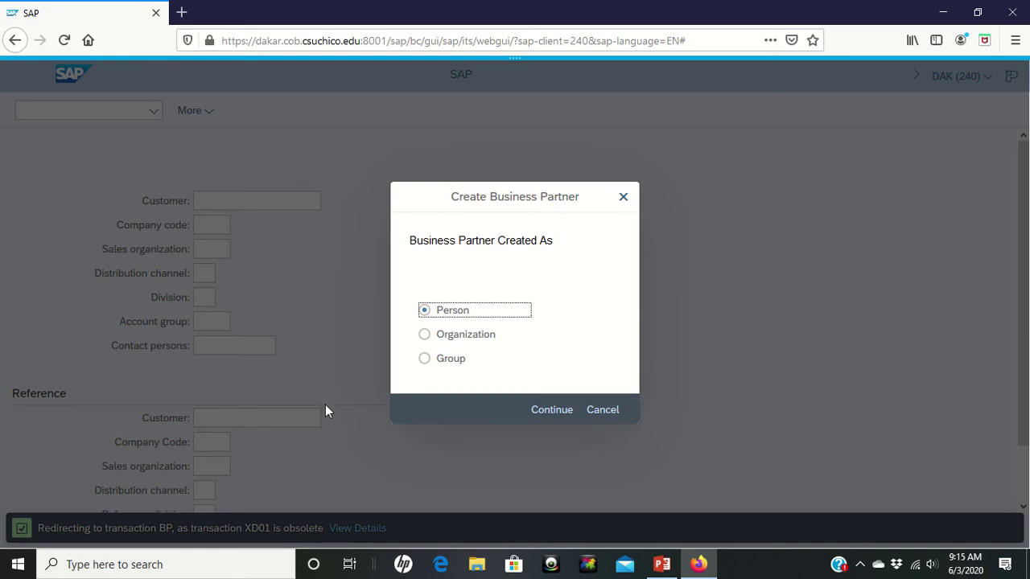
{"action": "left_click", "coordinate": [427, 337]}
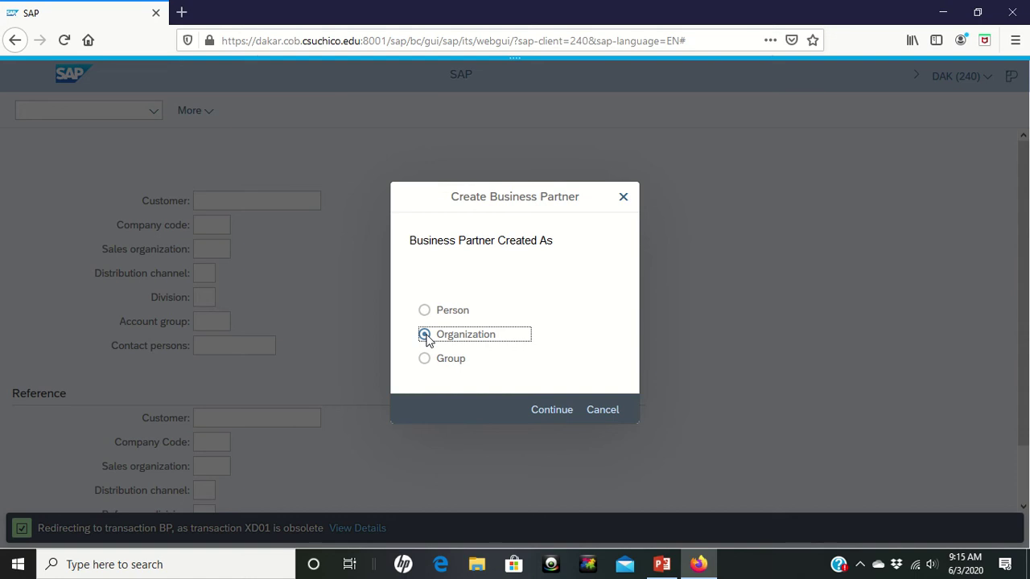
{"action": "left_click", "coordinate": [567, 415]}
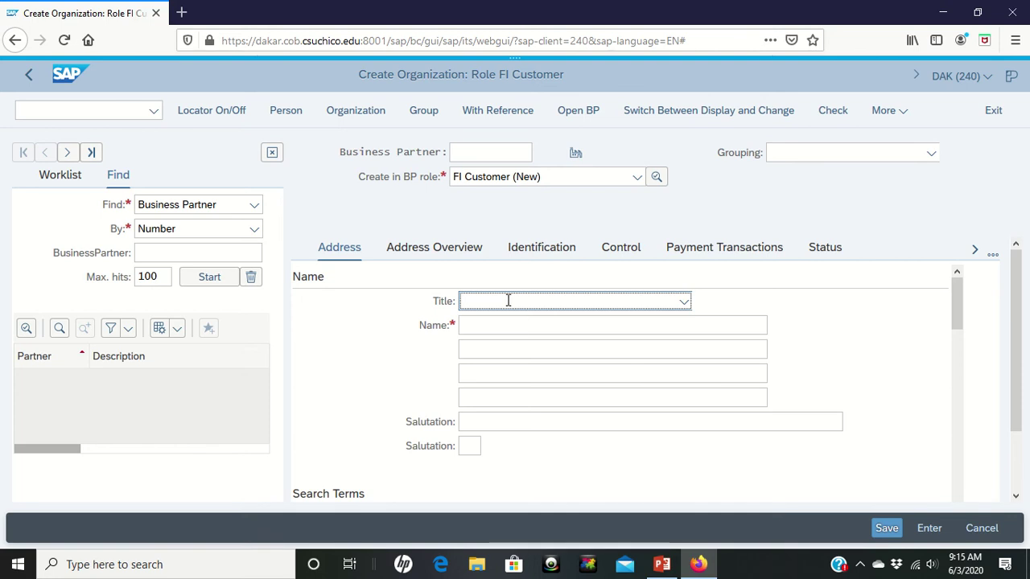
Set the new organization's title to Company and its name to The Bike Zone
{"action": "left_click", "coordinate": [508, 300]}
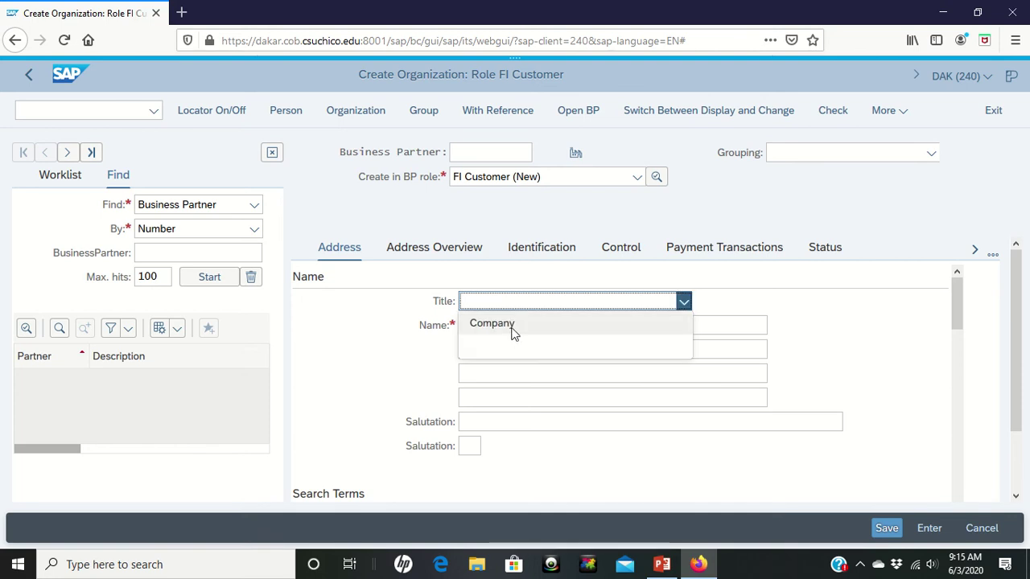
{"action": "left_click", "coordinate": [513, 329]}
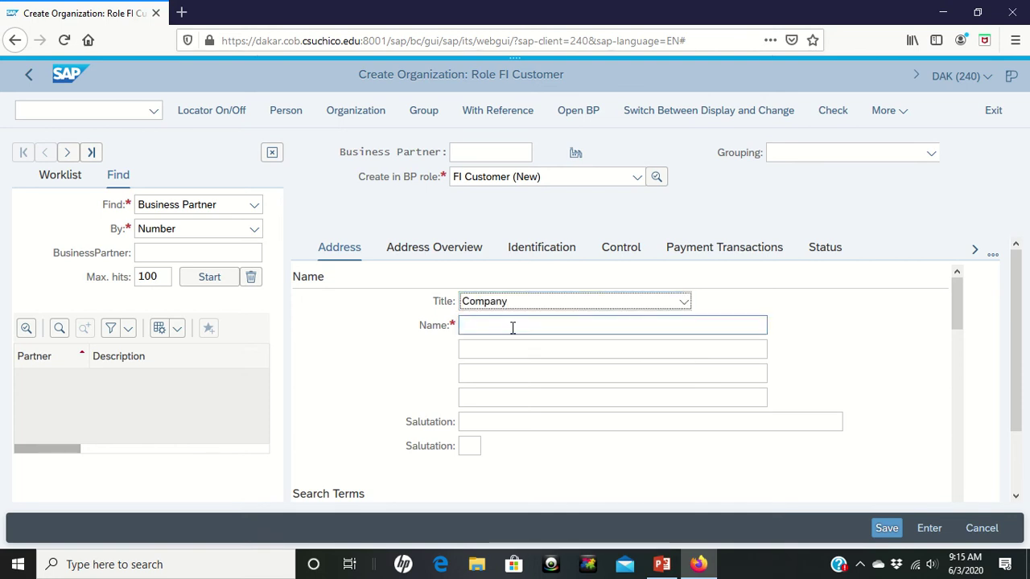
{"action": "left_click", "coordinate": [510, 326]}
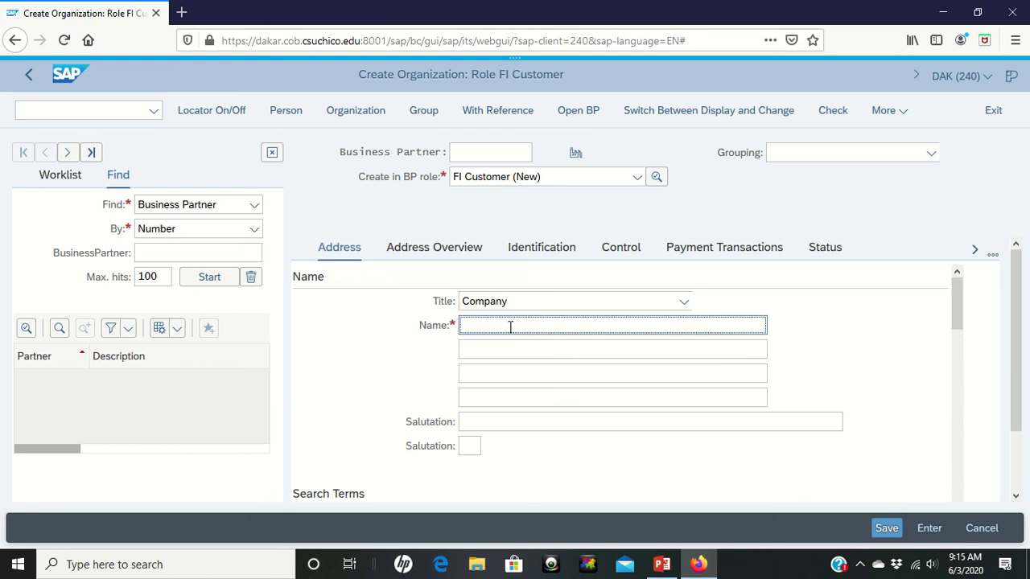
{"action": "type", "text": "The"}
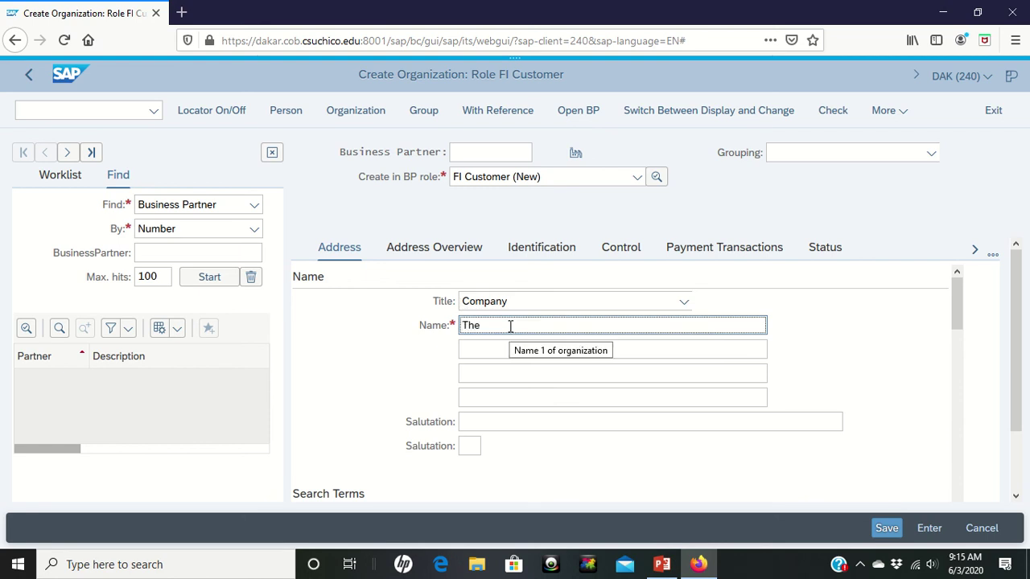
{"action": "type", "text": " Bike Zone"}
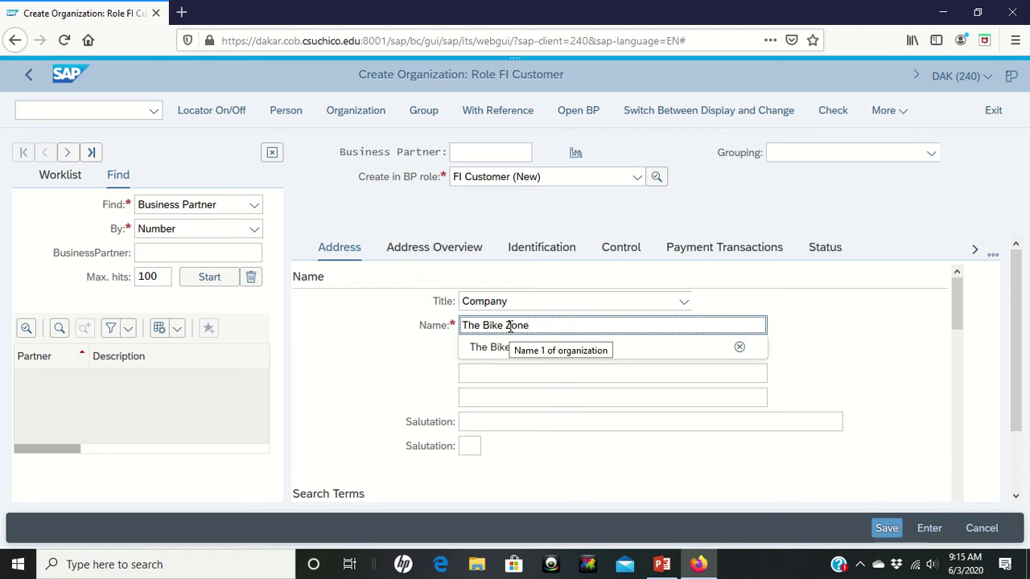
Enter 051 as the first search term for the business partner
{"action": "scroll", "coordinate": [517, 447], "scroll_direction": "down", "scroll_amount": 2}
{"action": "left_click", "coordinate": [512, 441]}
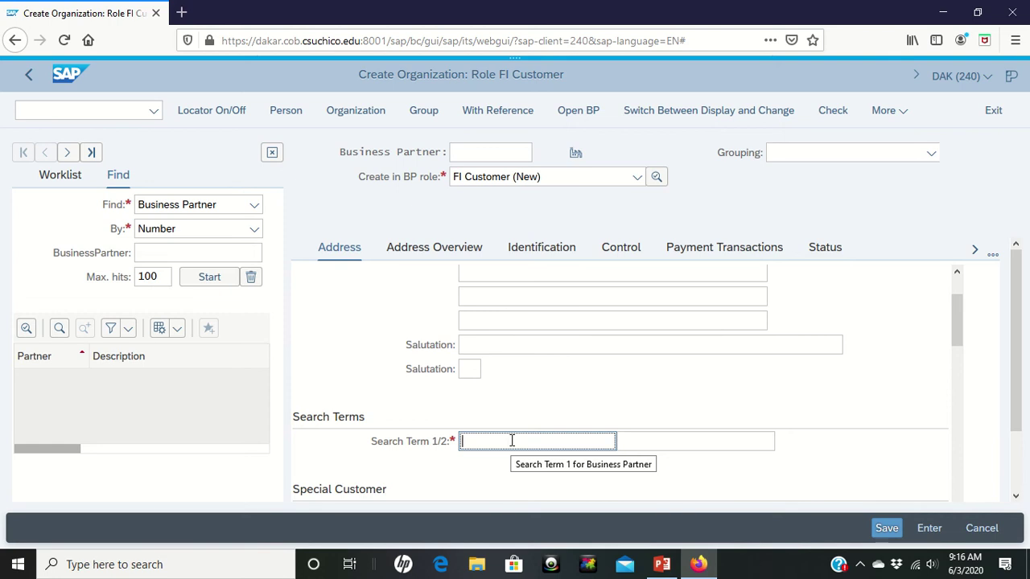
{"action": "type", "text": "051"}
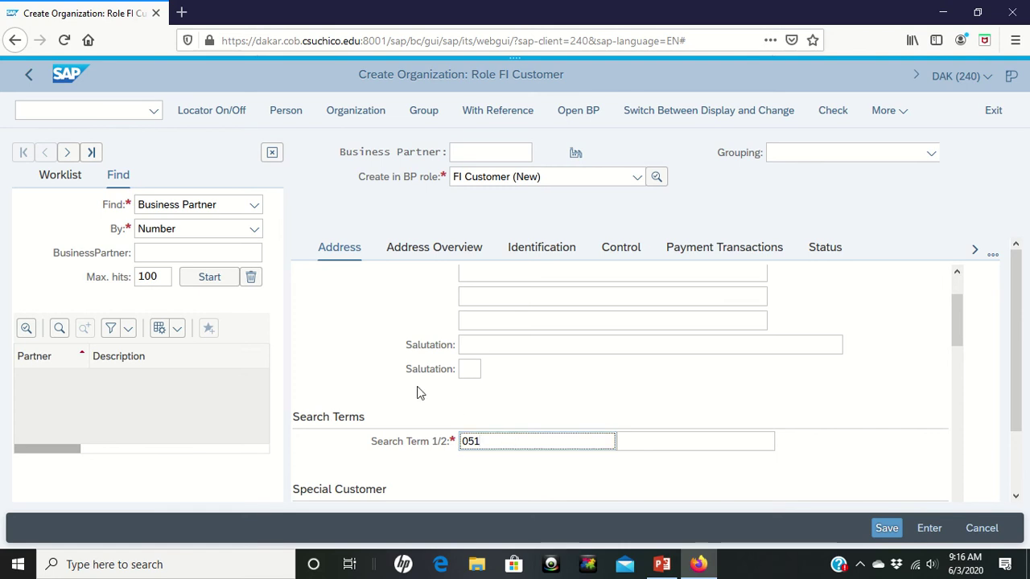
{"action": "scroll", "coordinate": [435, 399], "scroll_direction": "up", "scroll_amount": 2}
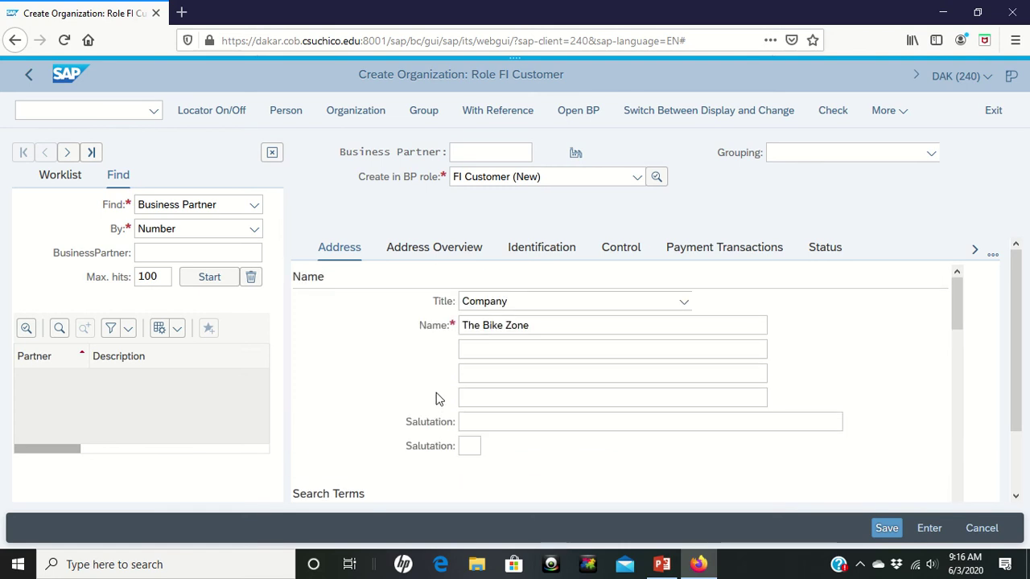
{"action": "scroll", "coordinate": [435, 399], "scroll_direction": "down", "scroll_amount": 2}
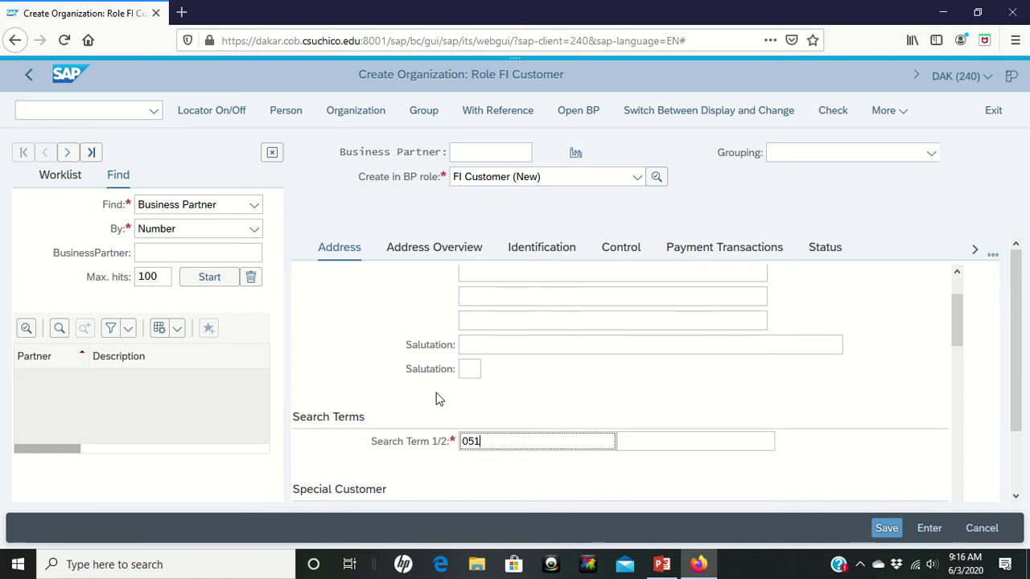
Fill in the customer's street and house number, postal code and city in the standard address
{"action": "scroll", "coordinate": [435, 399], "scroll_direction": "down", "scroll_amount": 5}
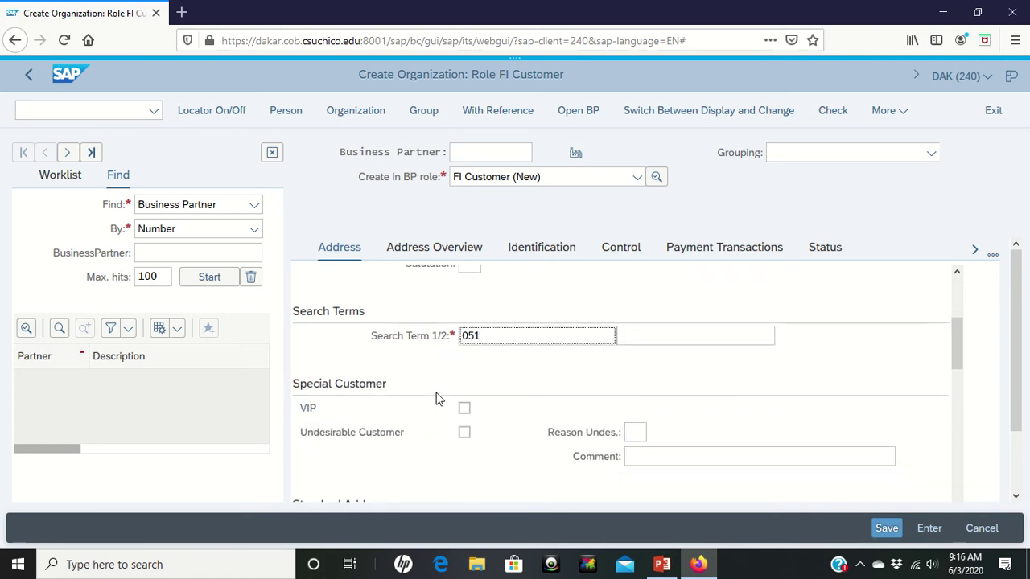
{"action": "scroll", "coordinate": [435, 399], "scroll_direction": "down", "scroll_amount": 3}
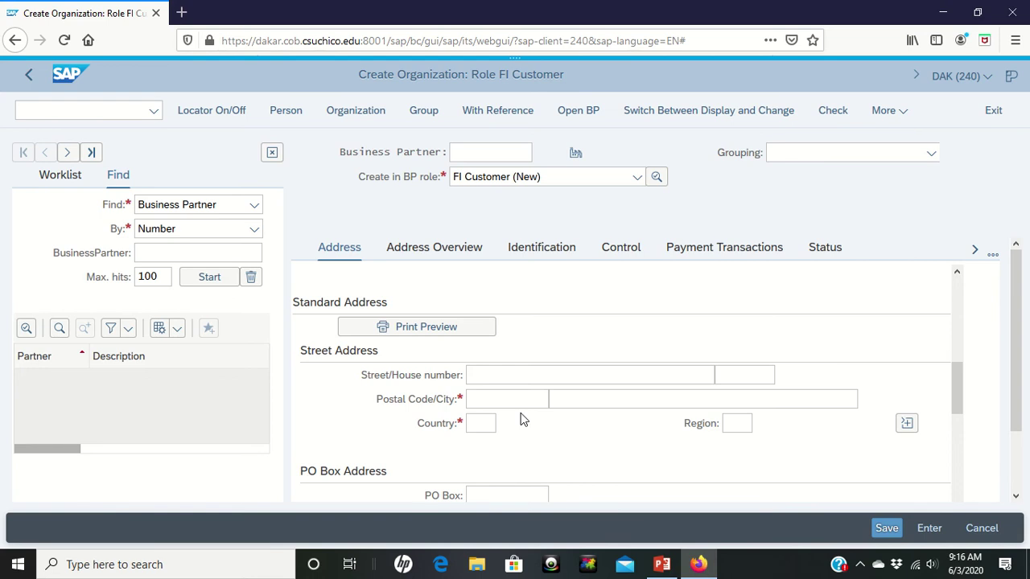
{"action": "left_click", "coordinate": [494, 376]}
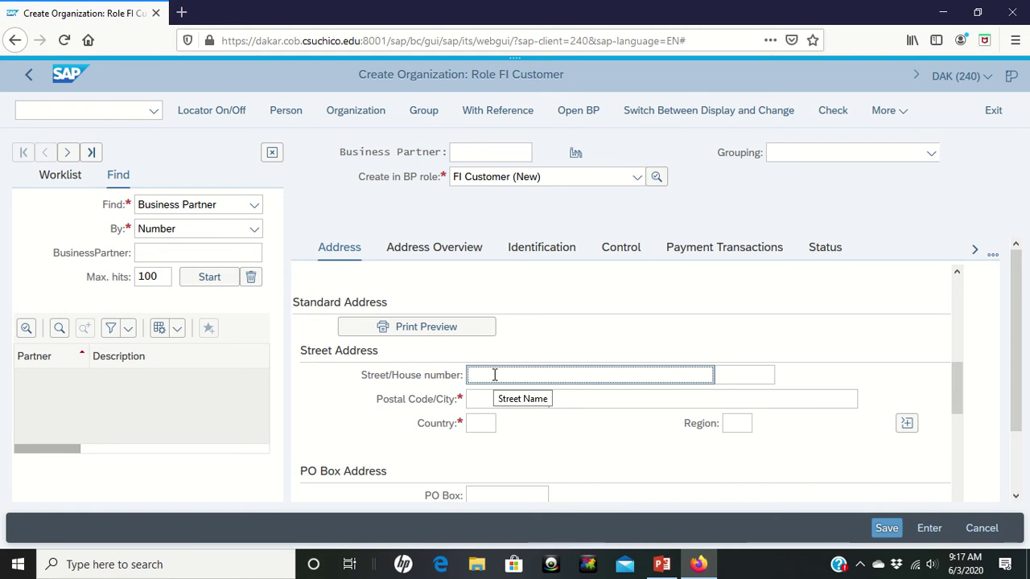
{"action": "type", "text": "2144"}
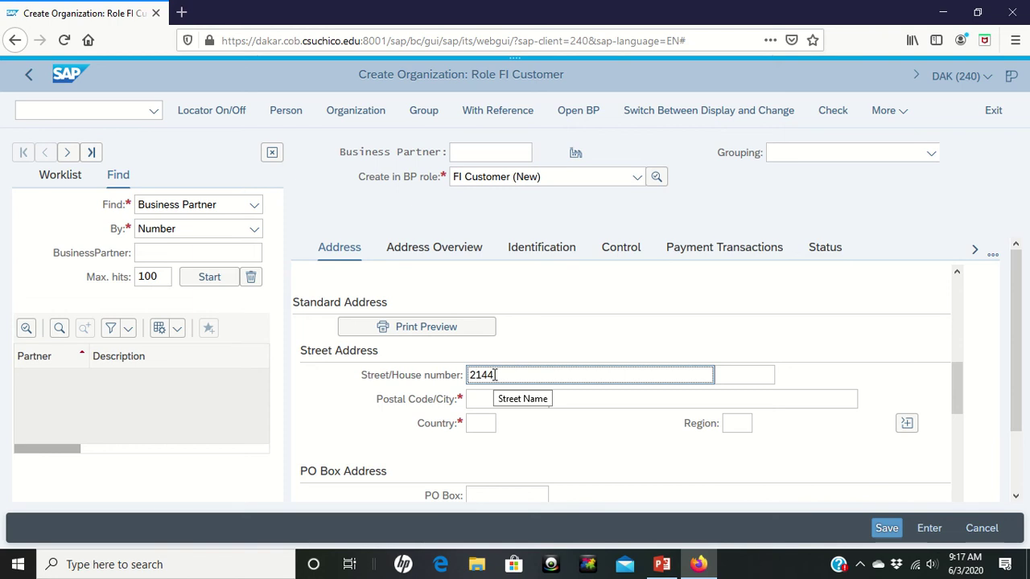
{"action": "type", "text": " N Orange Ave"}
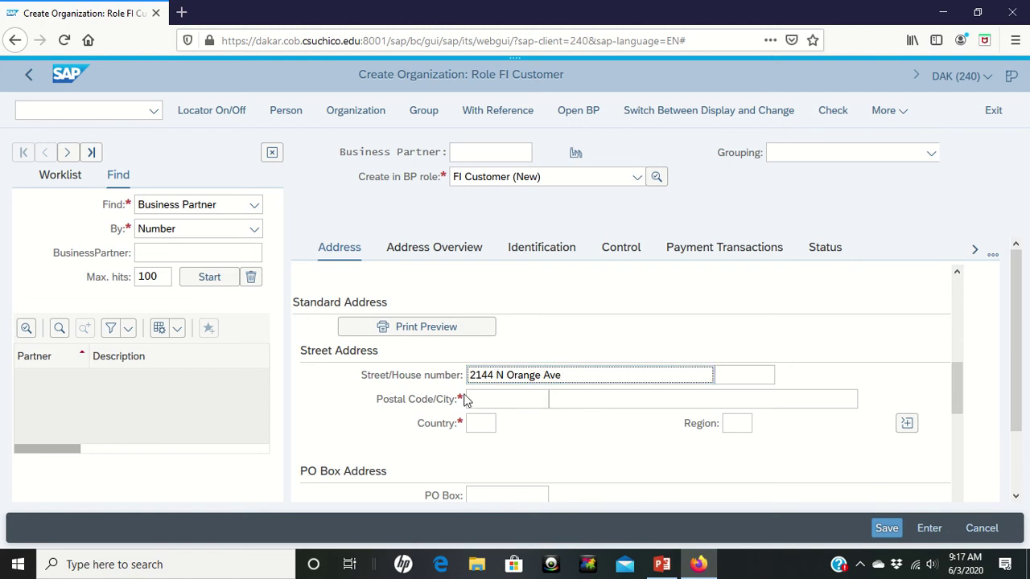
{"action": "left_click", "coordinate": [483, 399]}
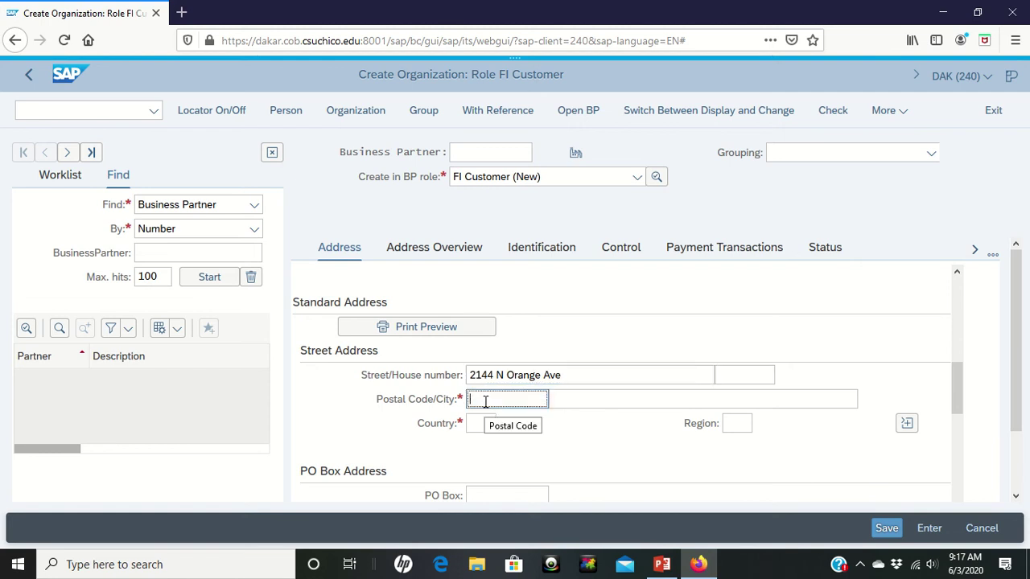
{"action": "type", "text": "32804"}
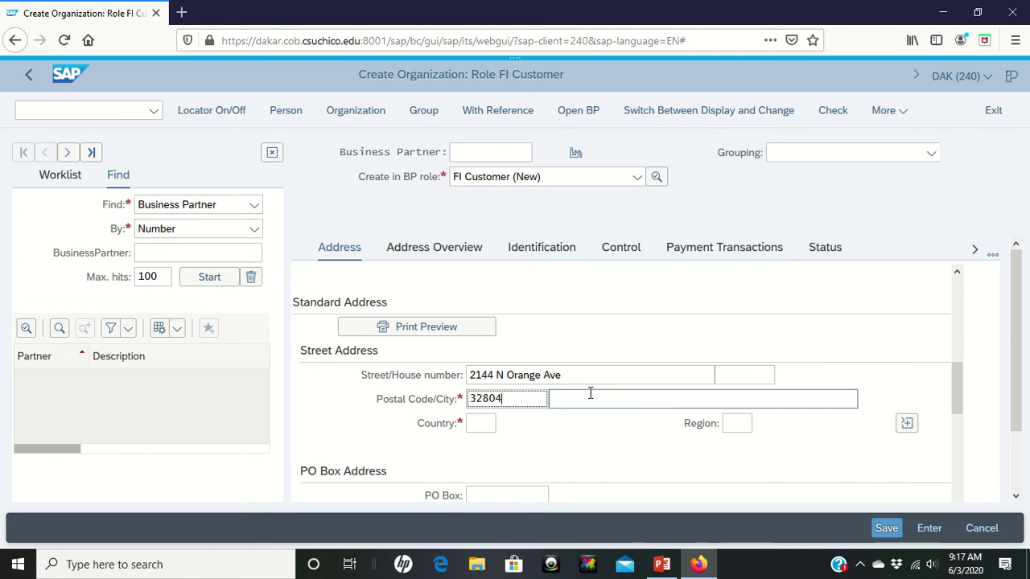
{"action": "left_click", "coordinate": [588, 396]}
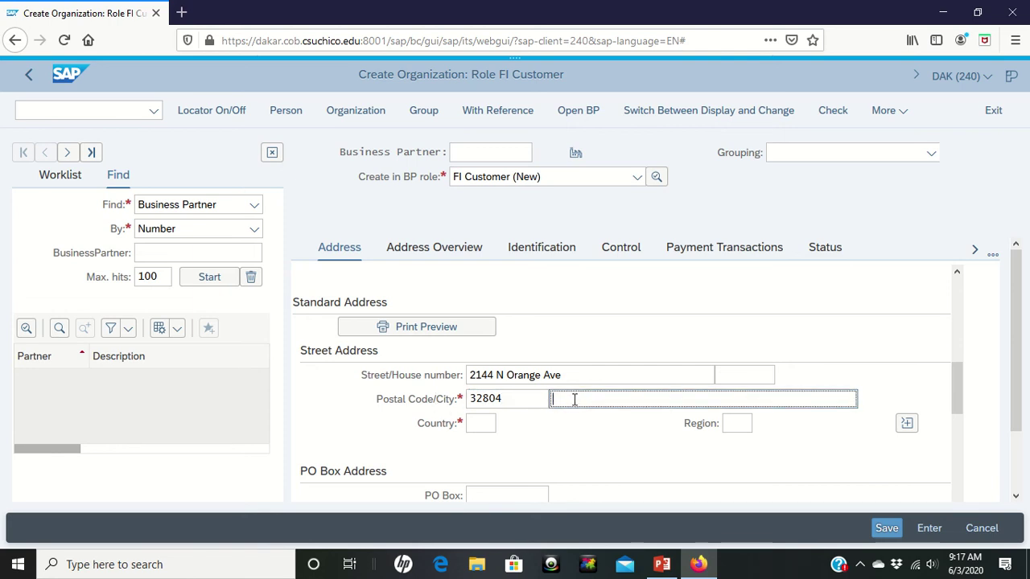
{"action": "type", "text": "Orl"}
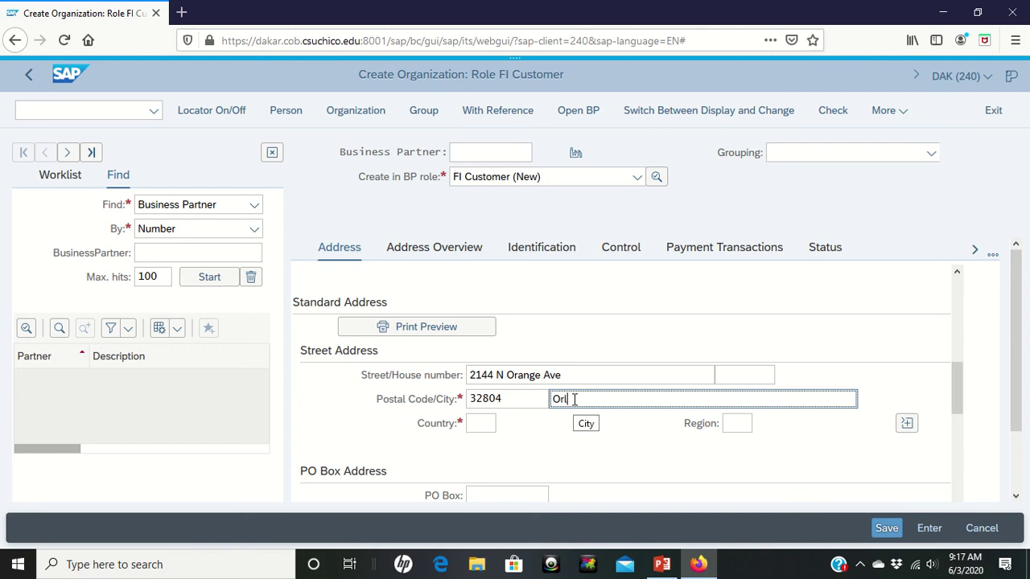
{"action": "type", "text": "ando"}
Set the address country to US and the region to FL (Florida)
{"action": "left_click", "coordinate": [484, 423]}
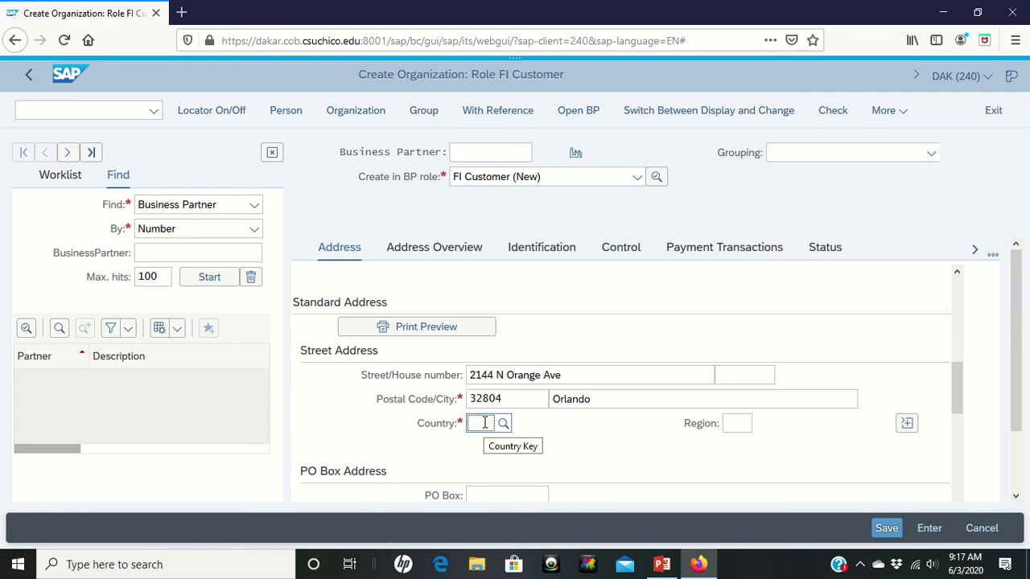
{"action": "type", "text": "us"}
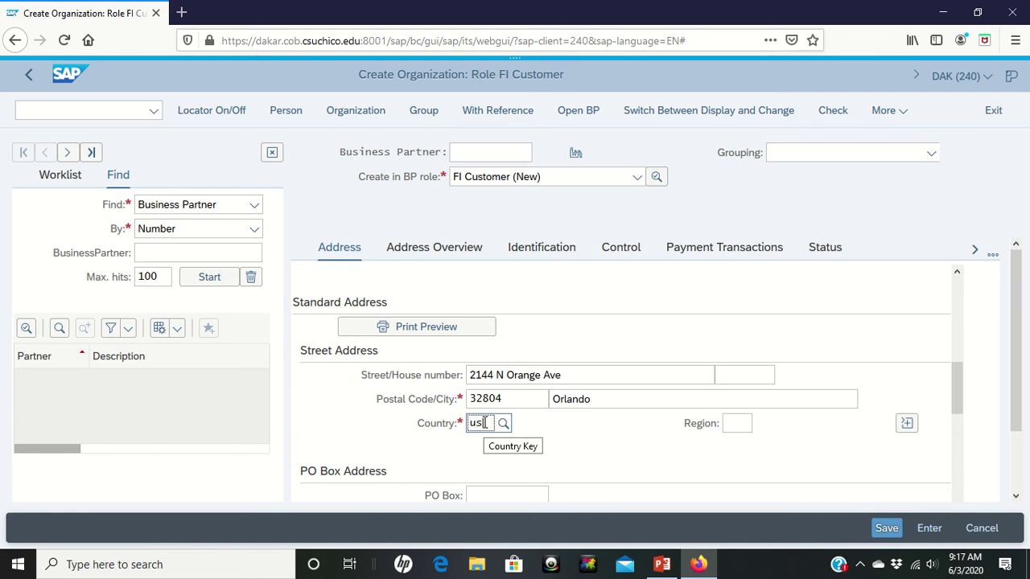
{"action": "left_click", "coordinate": [577, 438]}
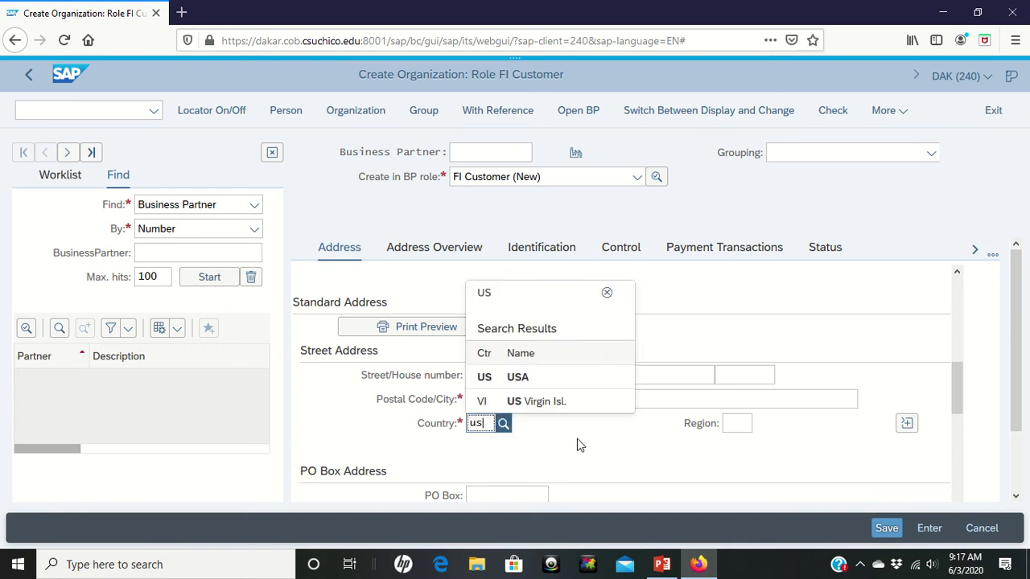
{"action": "left_click", "coordinate": [738, 427]}
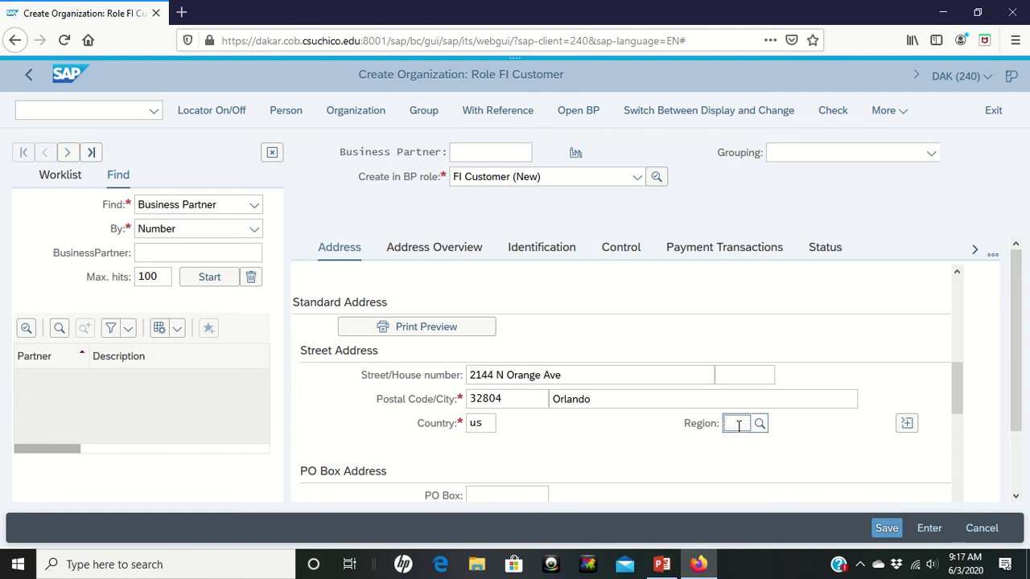
{"action": "type", "text": "fl"}
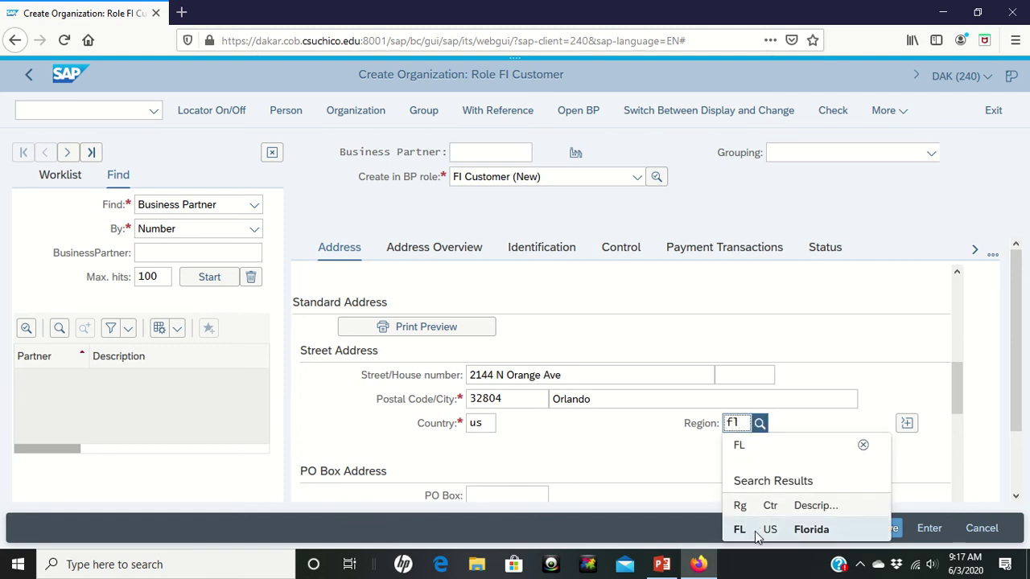
{"action": "left_click", "coordinate": [756, 529]}
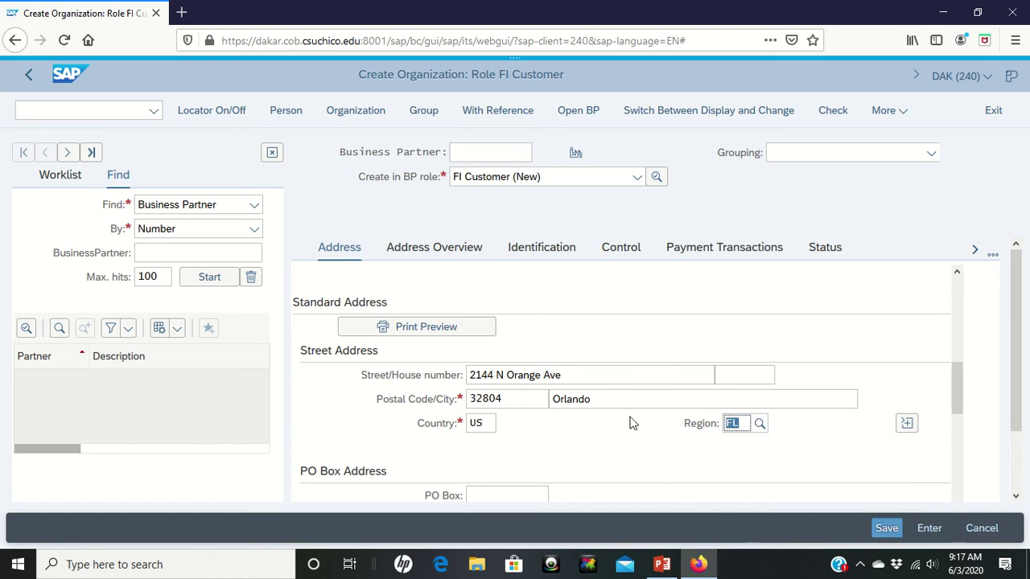
Set the organization's communication language to English
{"action": "scroll", "coordinate": [626, 400], "scroll_direction": "down", "scroll_amount": 5}
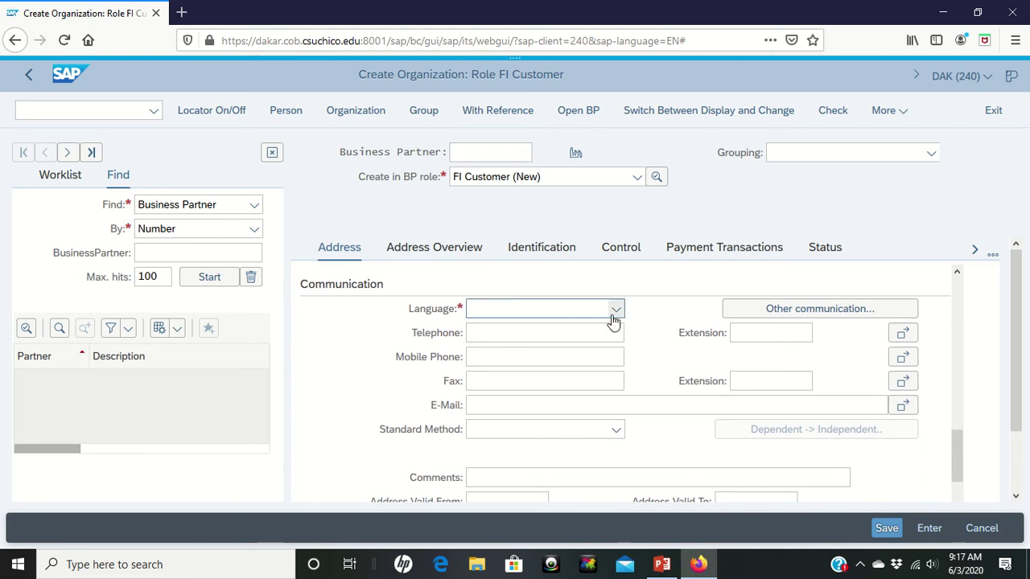
{"action": "left_click", "coordinate": [487, 313]}
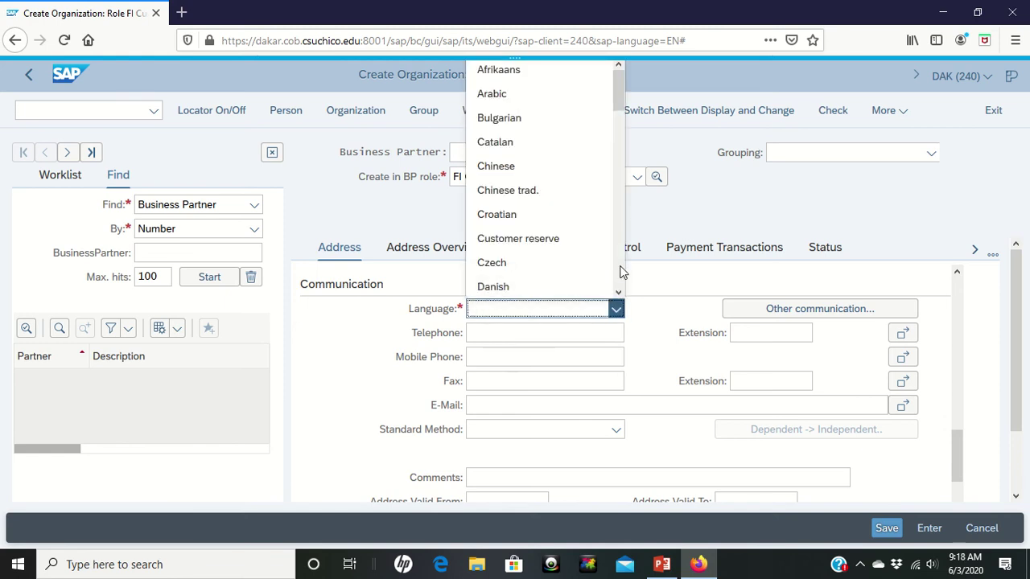
{"action": "scroll", "coordinate": [621, 272], "scroll_direction": "down", "scroll_amount": 3}
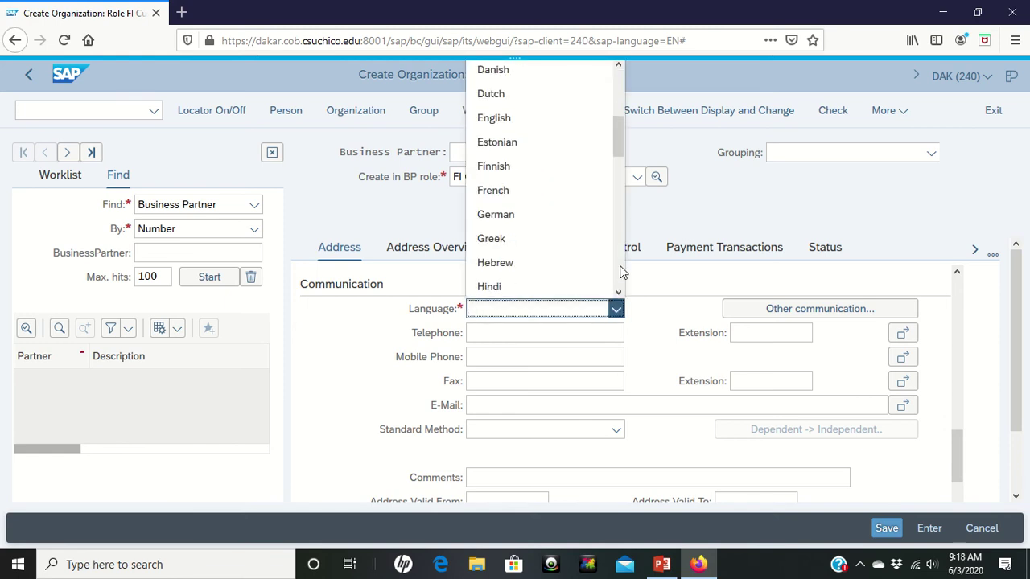
{"action": "left_click", "coordinate": [507, 121]}
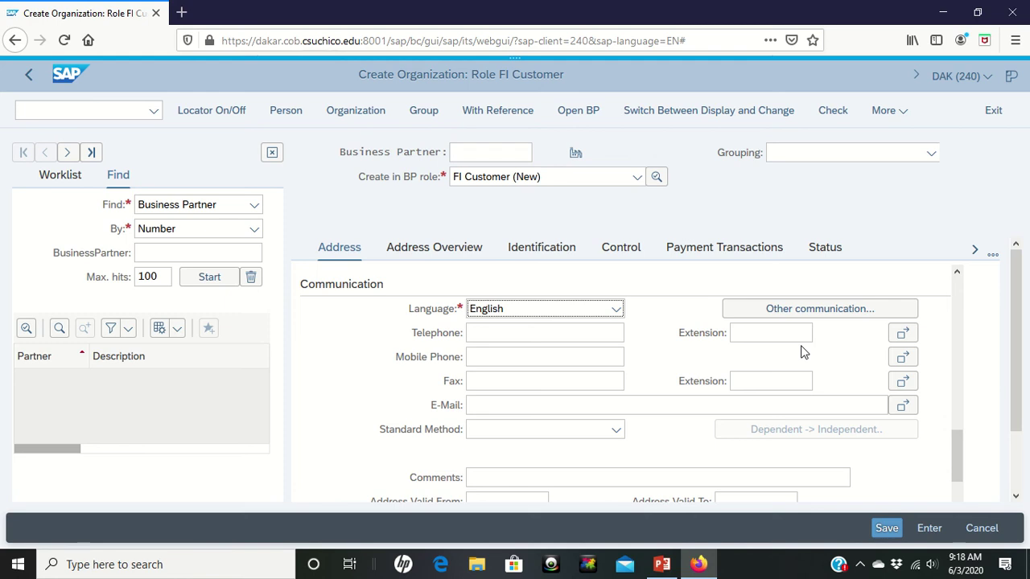
{"action": "left_click", "coordinate": [717, 406]}
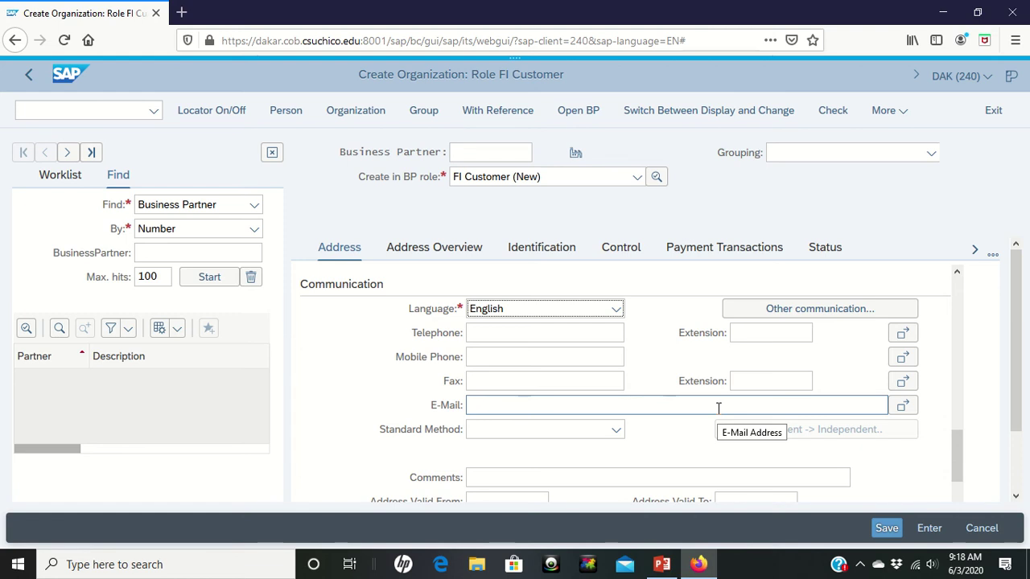
{"action": "scroll", "coordinate": [717, 408], "scroll_direction": "up", "scroll_amount": 1}
{"action": "scroll", "coordinate": [718, 408], "scroll_direction": "up", "scroll_amount": 1}
{"action": "scroll", "coordinate": [718, 408], "scroll_direction": "up", "scroll_amount": 2}
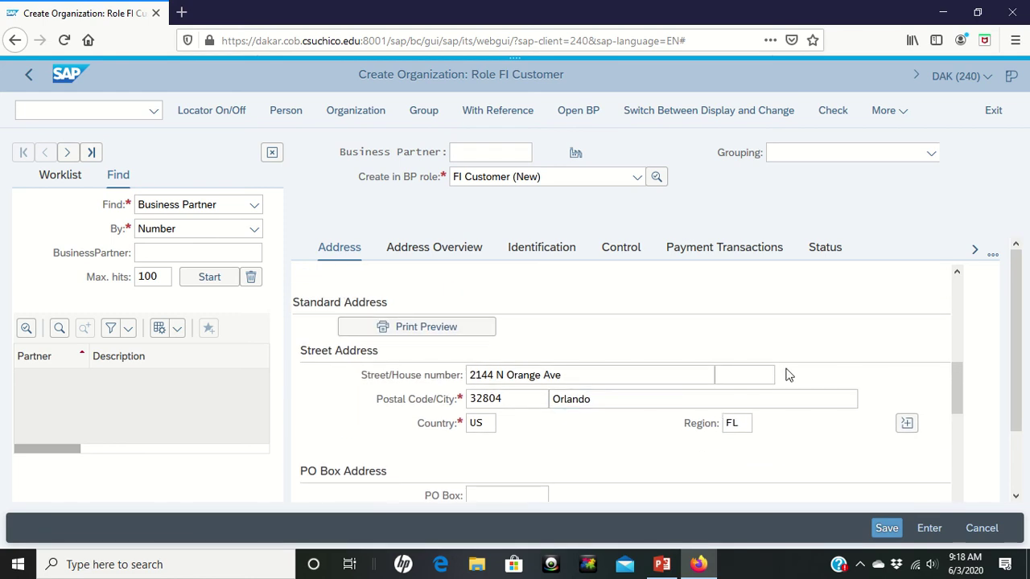
{"action": "left_click", "coordinate": [907, 424]}
{"action": "scroll", "coordinate": [906, 429], "scroll_direction": "down", "scroll_amount": 3}
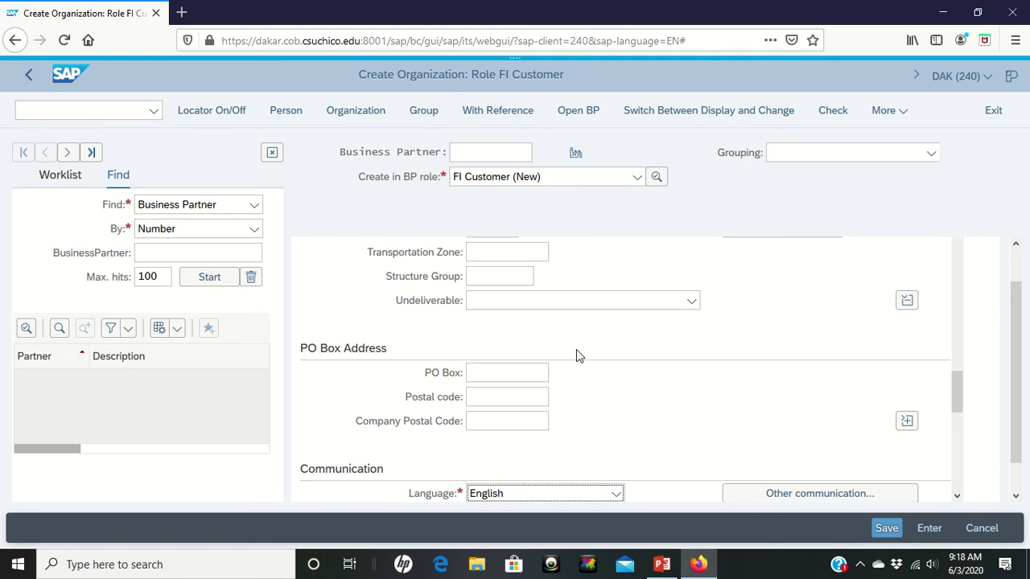
{"action": "left_click", "coordinate": [481, 252]}
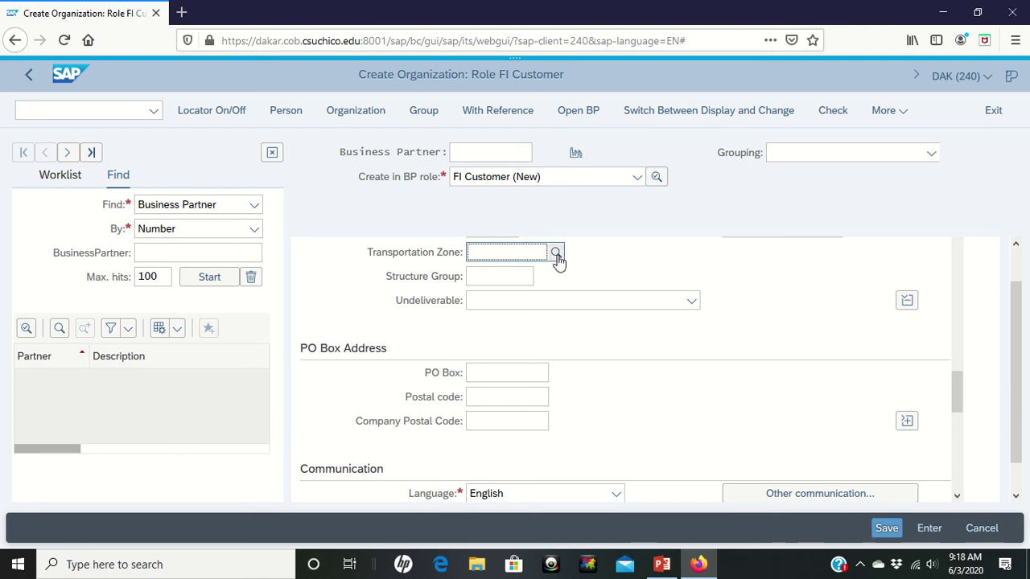
{"action": "left_click", "coordinate": [556, 253]}
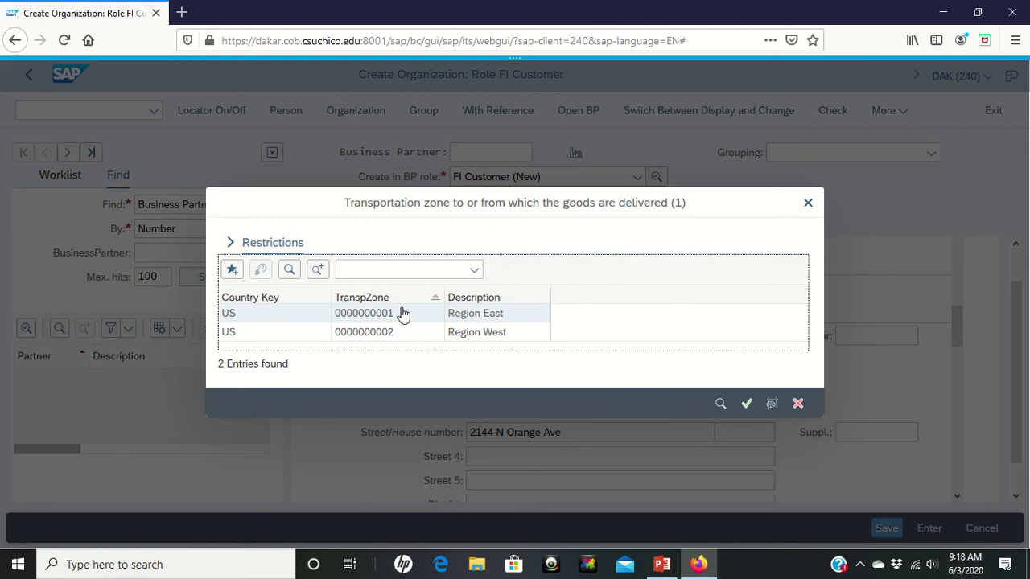
{"action": "double_click", "coordinate": [378, 318]}
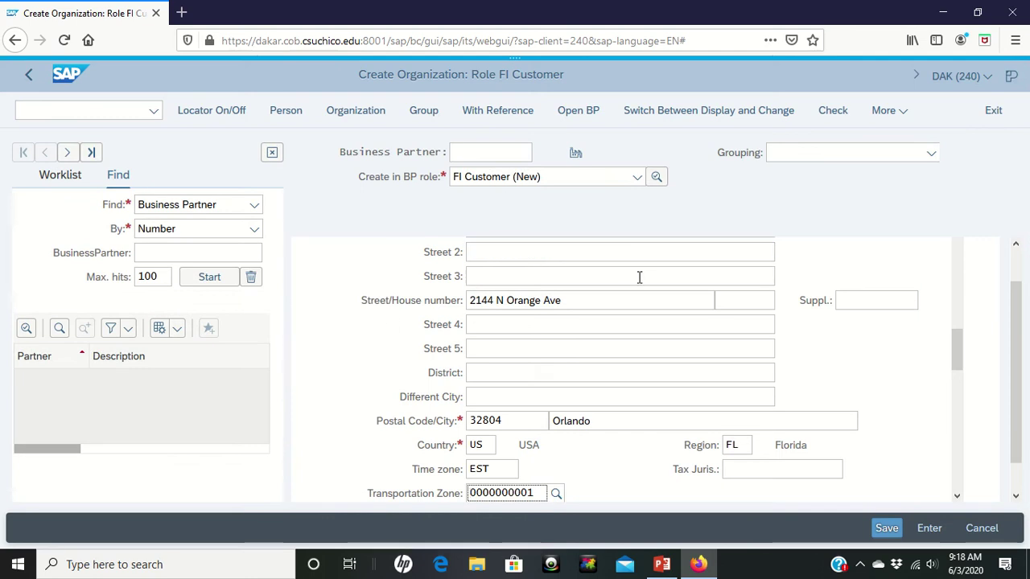
Review the search term, street address, PO box and communication details entered for the organization
{"action": "scroll", "coordinate": [642, 281], "scroll_direction": "up", "scroll_amount": 5}
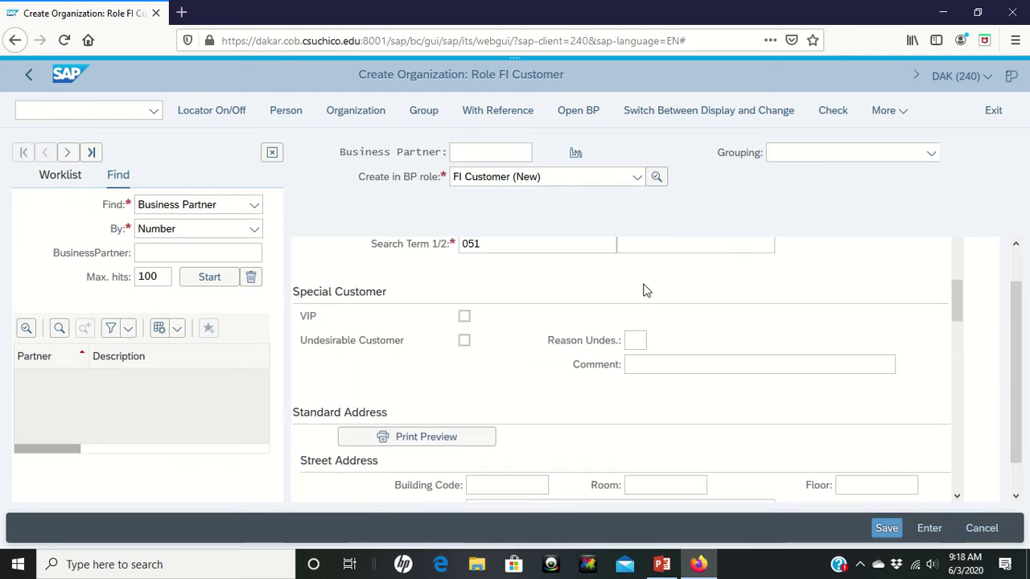
{"action": "scroll", "coordinate": [643, 290], "scroll_direction": "up", "scroll_amount": 3}
{"action": "scroll", "coordinate": [643, 290], "scroll_direction": "down", "scroll_amount": 3}
{"action": "scroll", "coordinate": [644, 290], "scroll_direction": "down", "scroll_amount": 8}
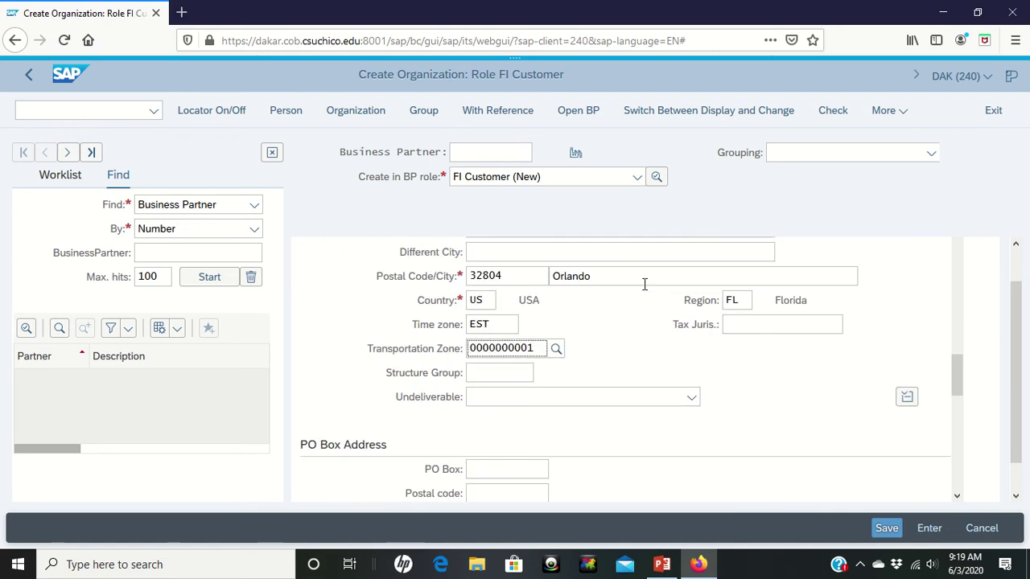
{"action": "scroll", "coordinate": [643, 290], "scroll_direction": "down", "scroll_amount": 4}
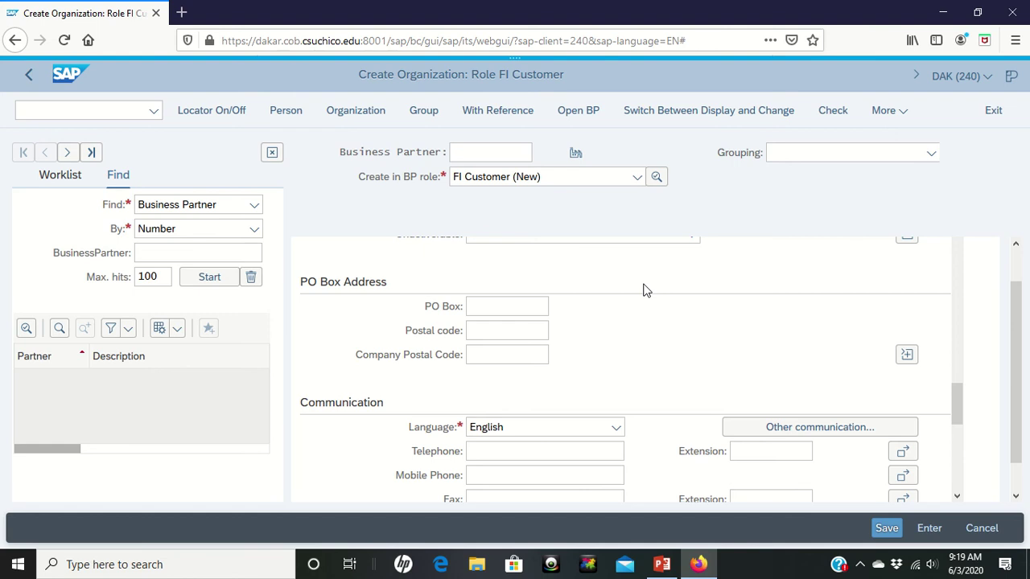
{"action": "scroll", "coordinate": [580, 364], "scroll_direction": "up", "scroll_amount": 10}
{"action": "left_click", "coordinate": [579, 357]}
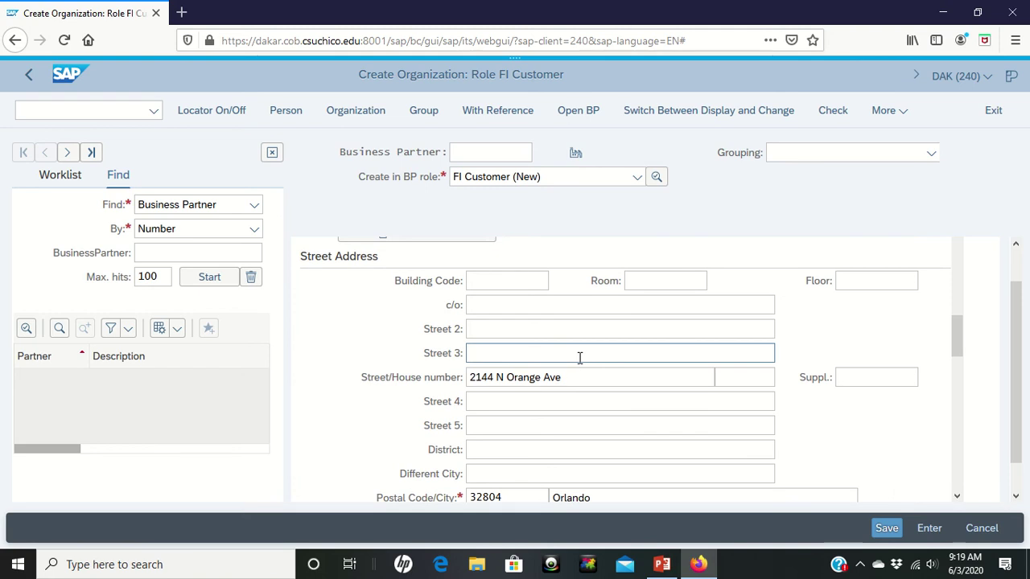
{"action": "left_click", "coordinate": [708, 323]}
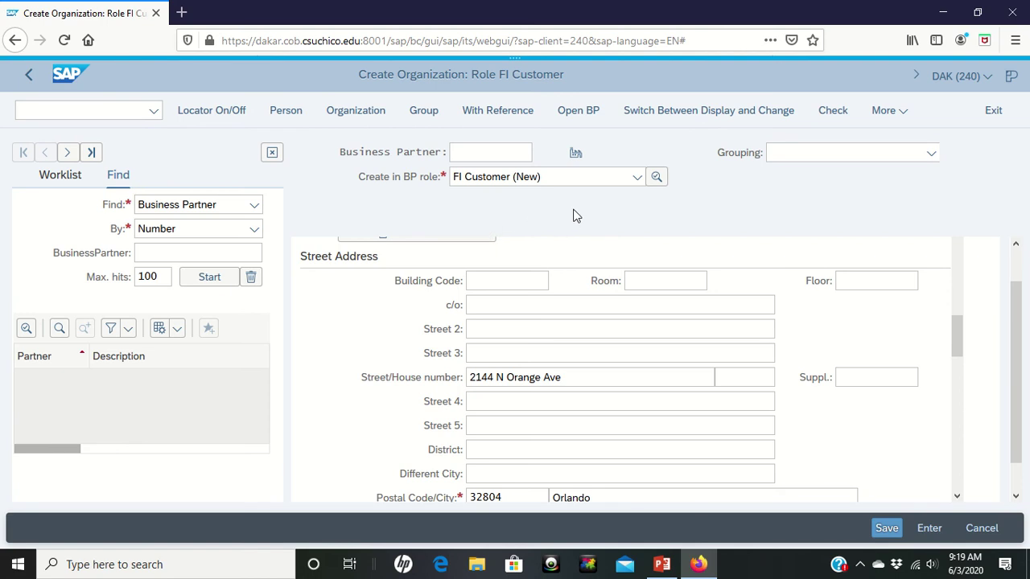
Open the customer's company code data and choose company code US00 (Global Bike Inc.)
{"action": "left_click", "coordinate": [884, 110]}
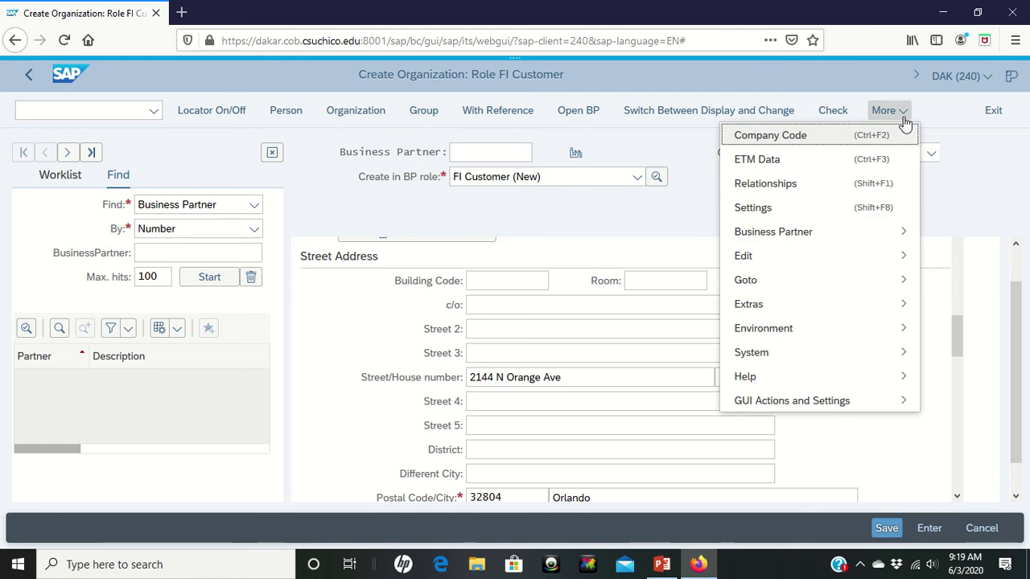
{"action": "left_click", "coordinate": [810, 138]}
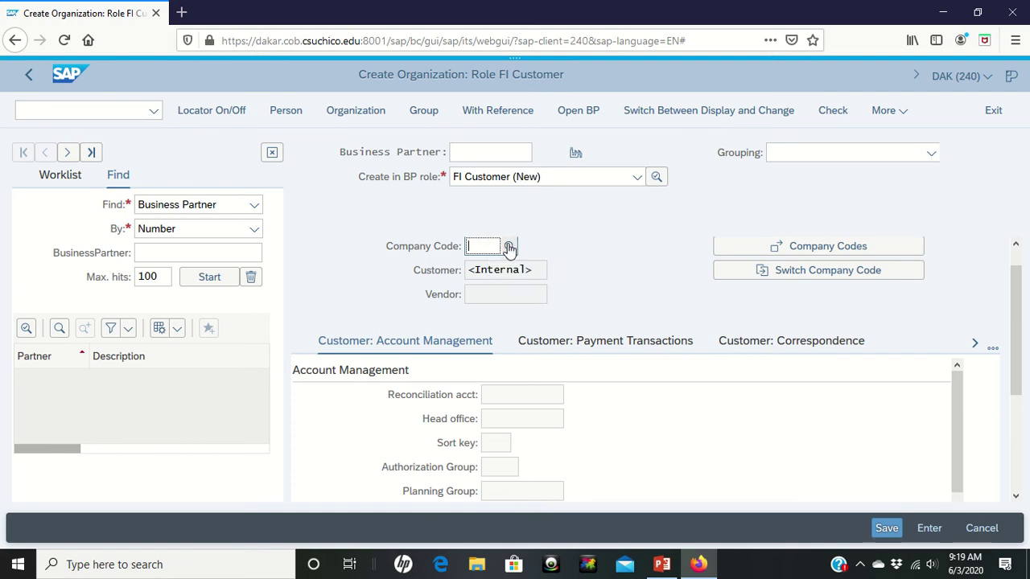
{"action": "left_click", "coordinate": [509, 247]}
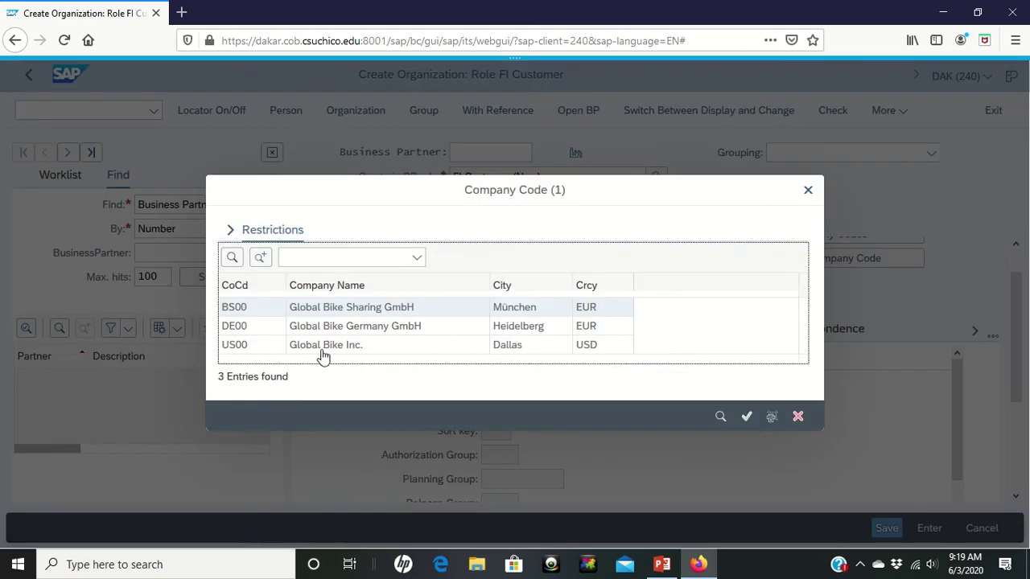
{"action": "left_click", "coordinate": [323, 351]}
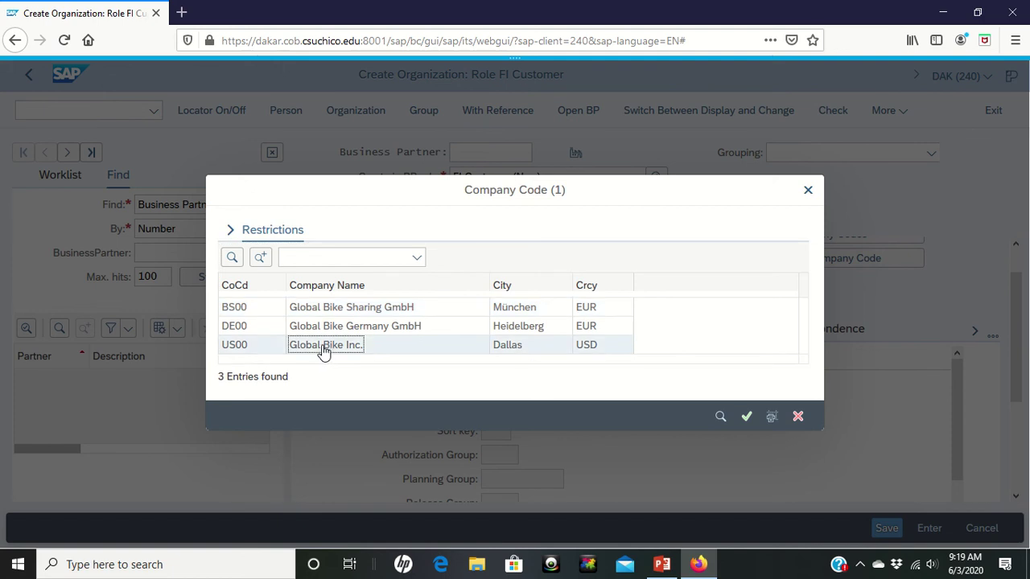
{"action": "double_click", "coordinate": [325, 352]}
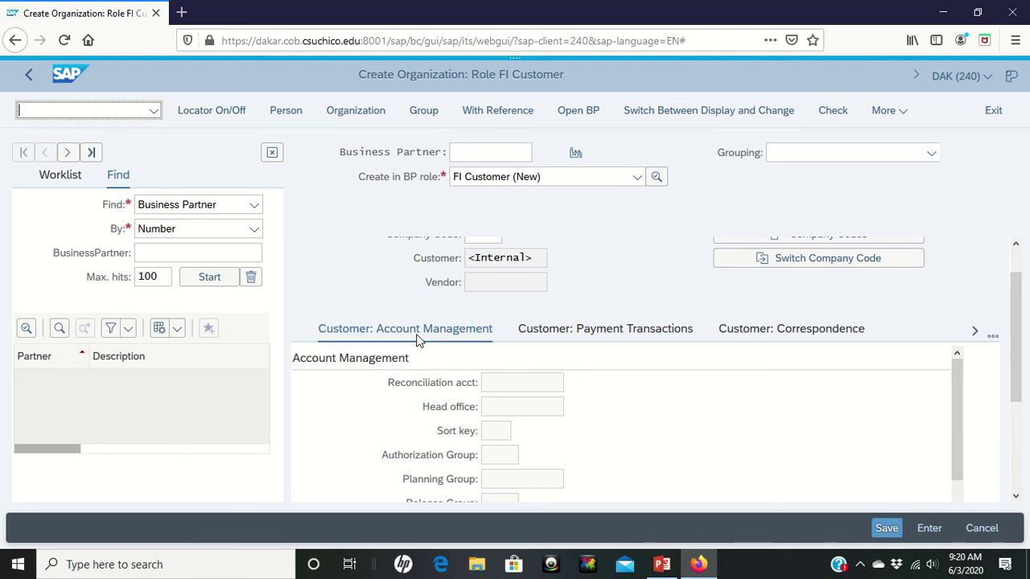
Set the reconciliation account to 110000 and the sort key to 001 in the customer's account management data
{"action": "left_click", "coordinate": [497, 386]}
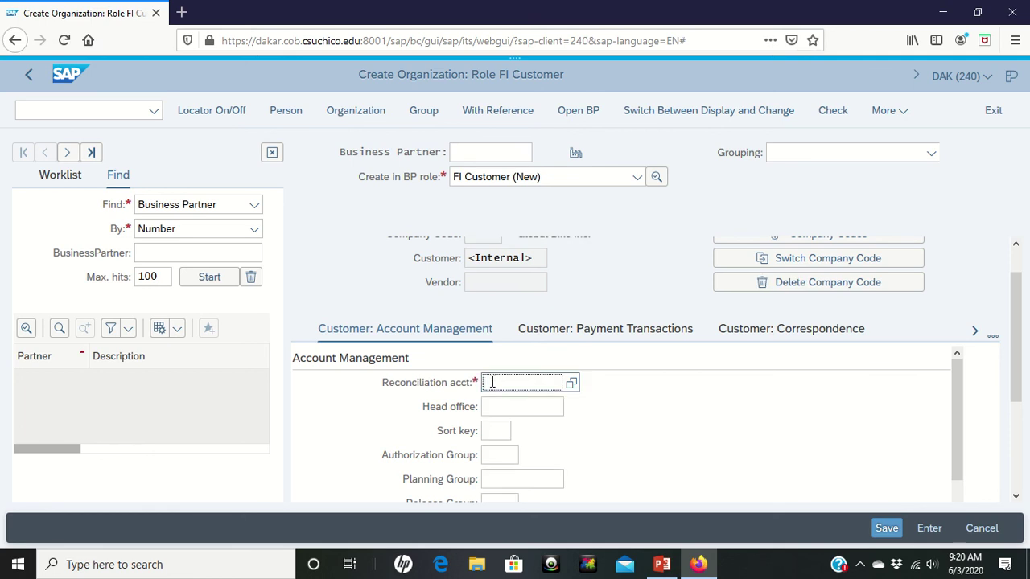
{"action": "type", "text": "1"}
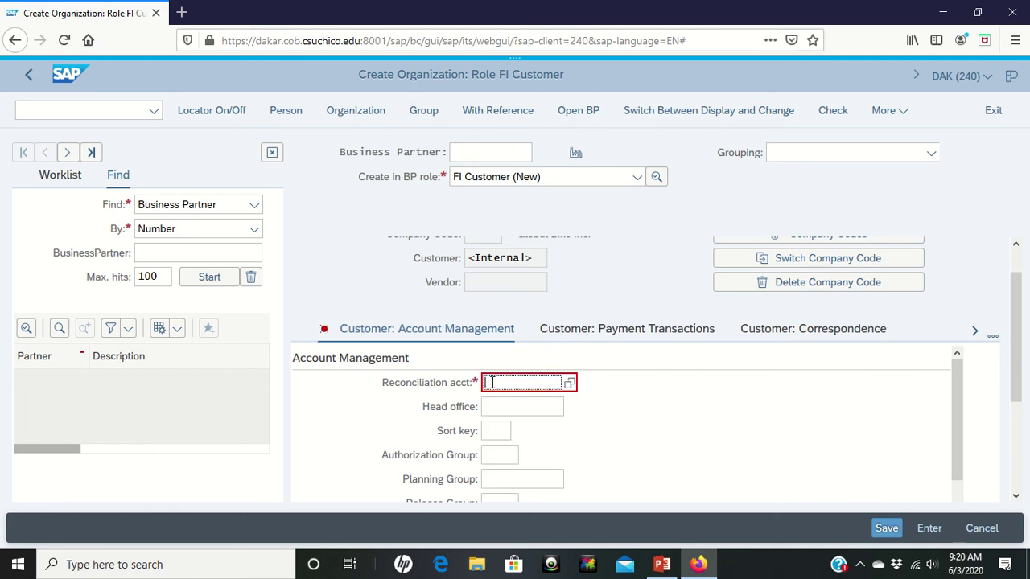
{"action": "type", "text": "10"}
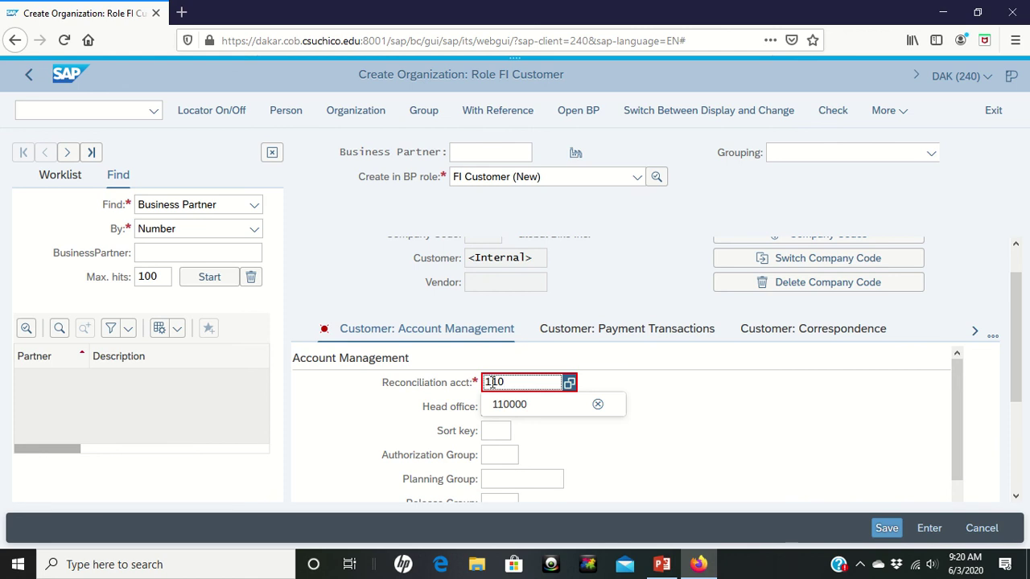
{"action": "type", "text": "000"}
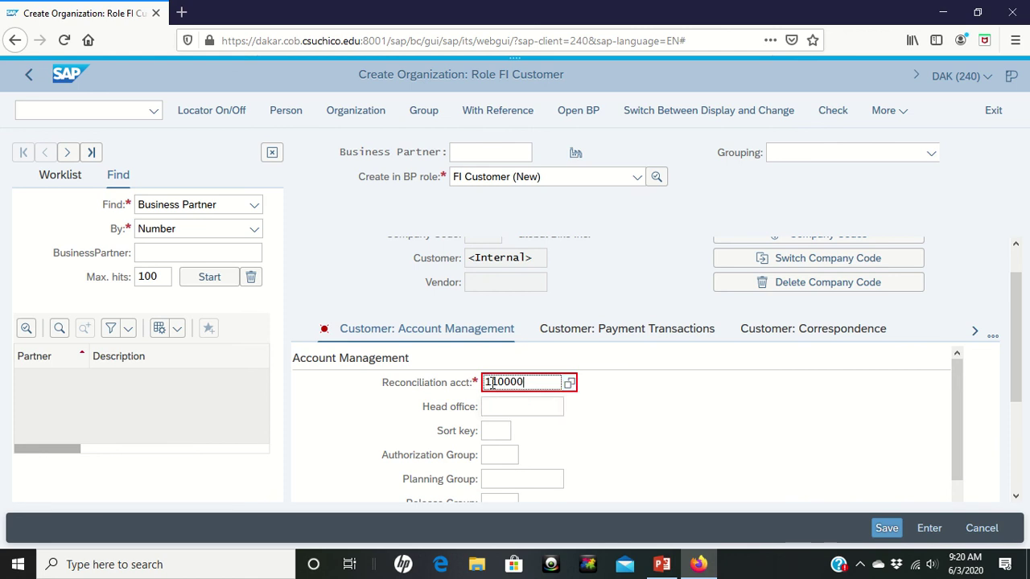
{"action": "left_click", "coordinate": [691, 427]}
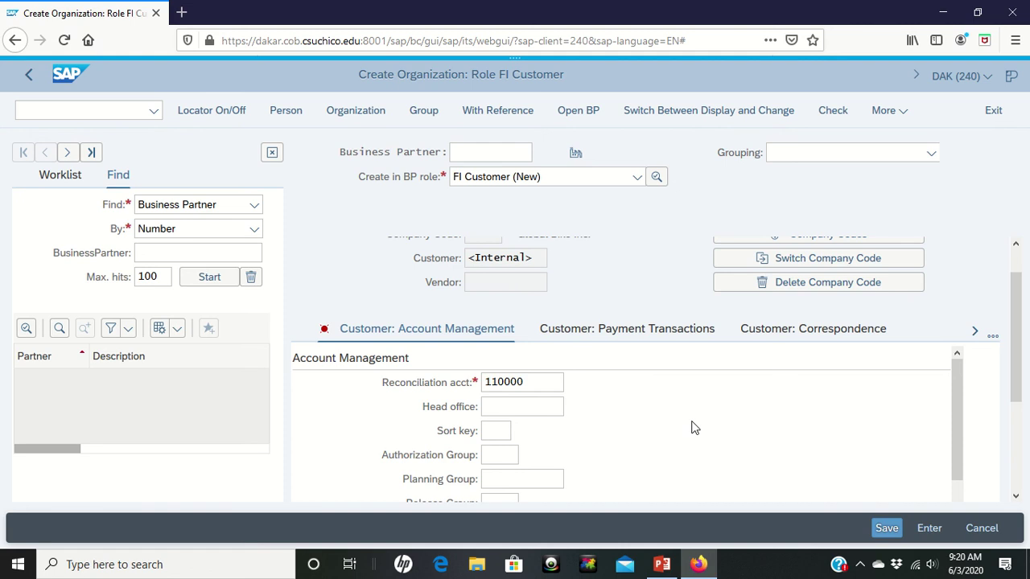
{"action": "left_click", "coordinate": [498, 430]}
{"action": "type", "text": "00"}
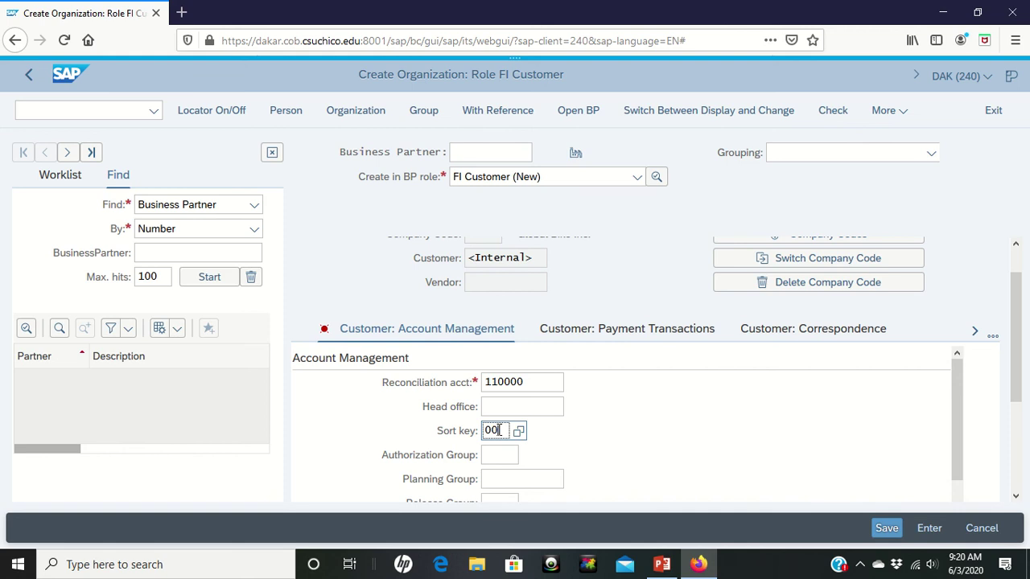
{"action": "type", "text": "1"}
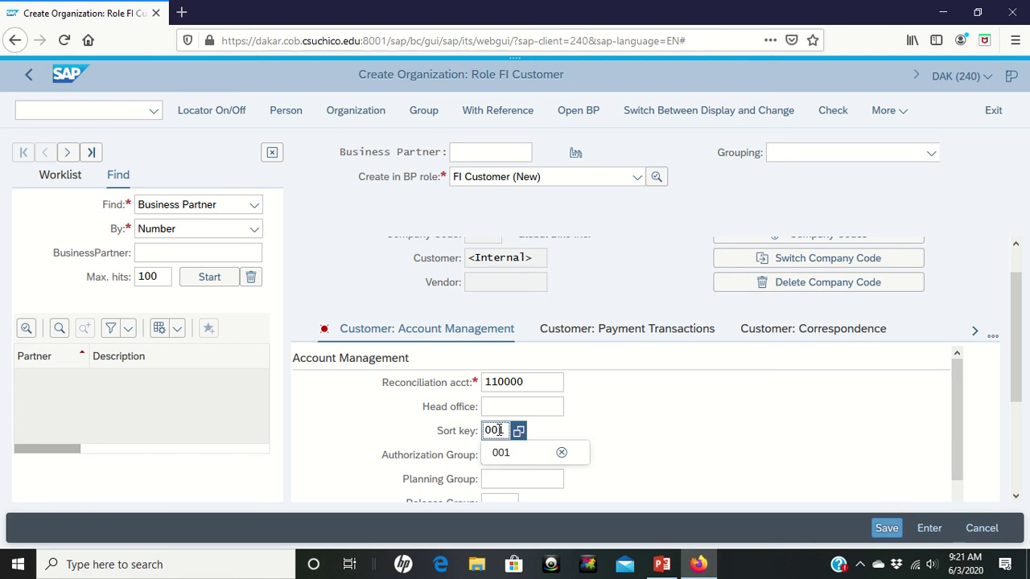
Set the payment terms to 0001 in the customer's payment transaction data
{"action": "left_click", "coordinate": [646, 331]}
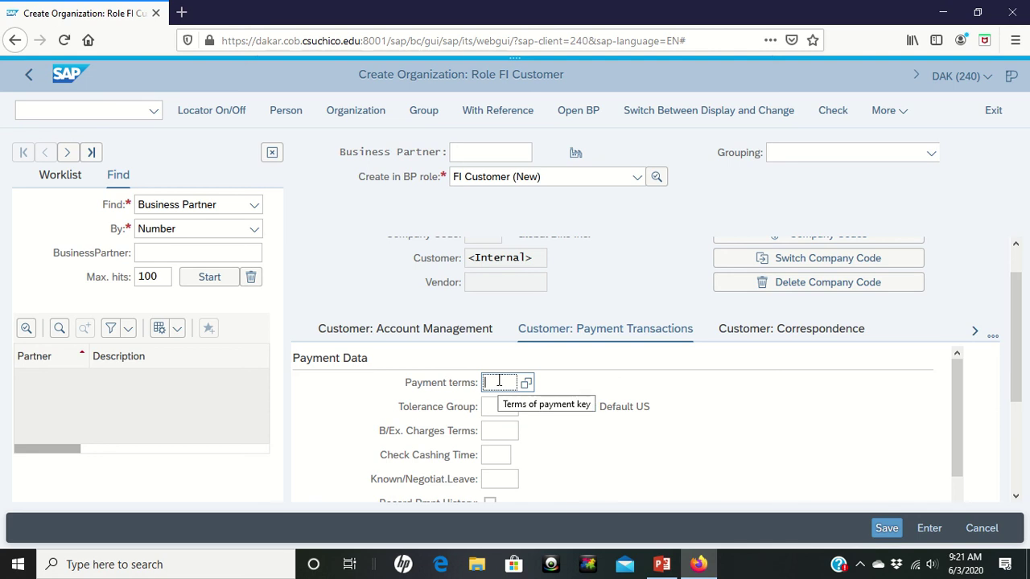
{"action": "type", "text": "0001"}
{"action": "key", "text": "Return"}
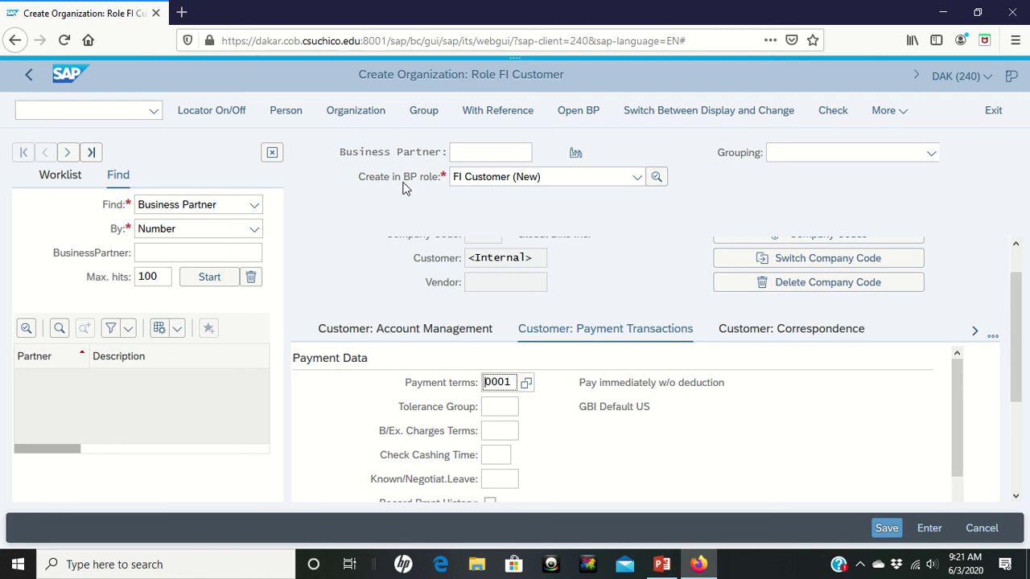
Change the business partner role to Customer, saving the partner in the FI Customer role first
{"action": "left_click", "coordinate": [641, 185]}
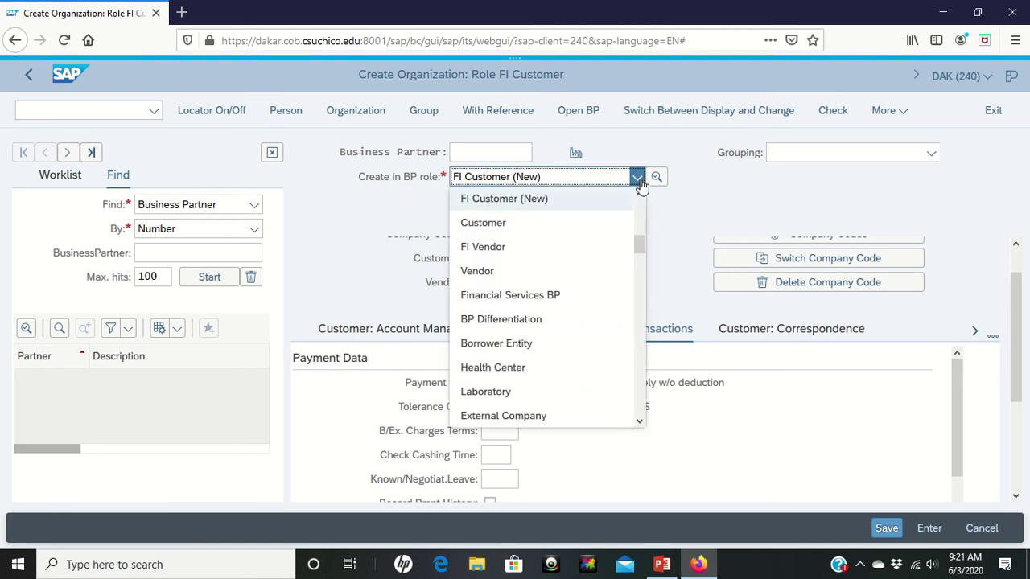
{"action": "left_click", "coordinate": [569, 223]}
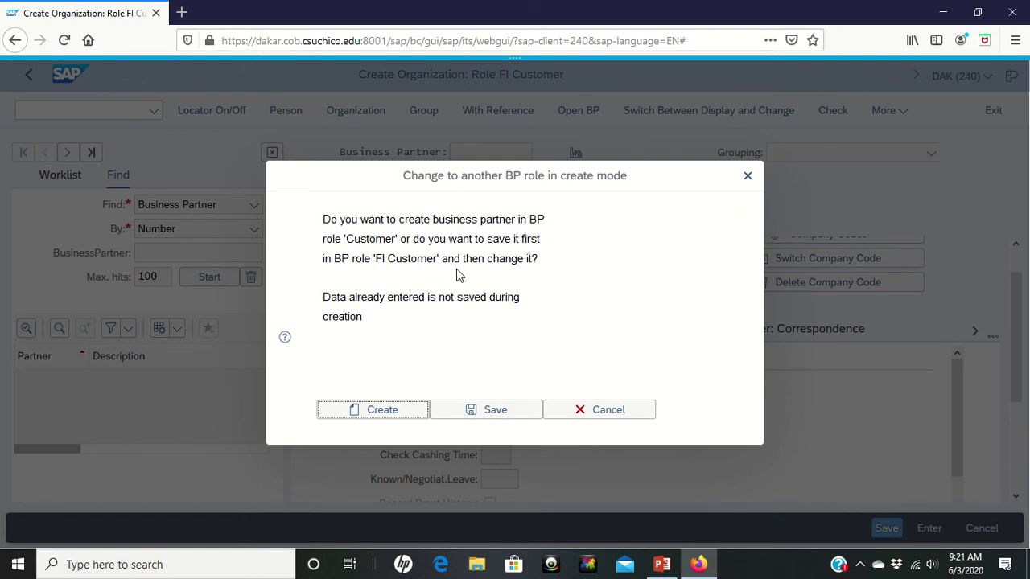
{"action": "left_click", "coordinate": [493, 410]}
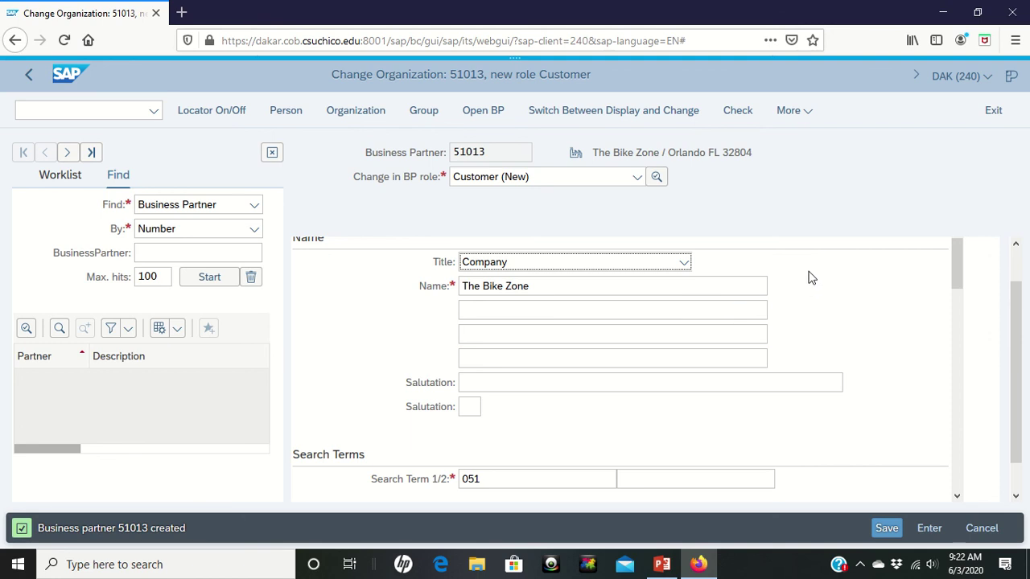
Open the customer's sales and distribution data and enter sales organization UE00, distribution channel WH and division BI
{"action": "left_click", "coordinate": [811, 118]}
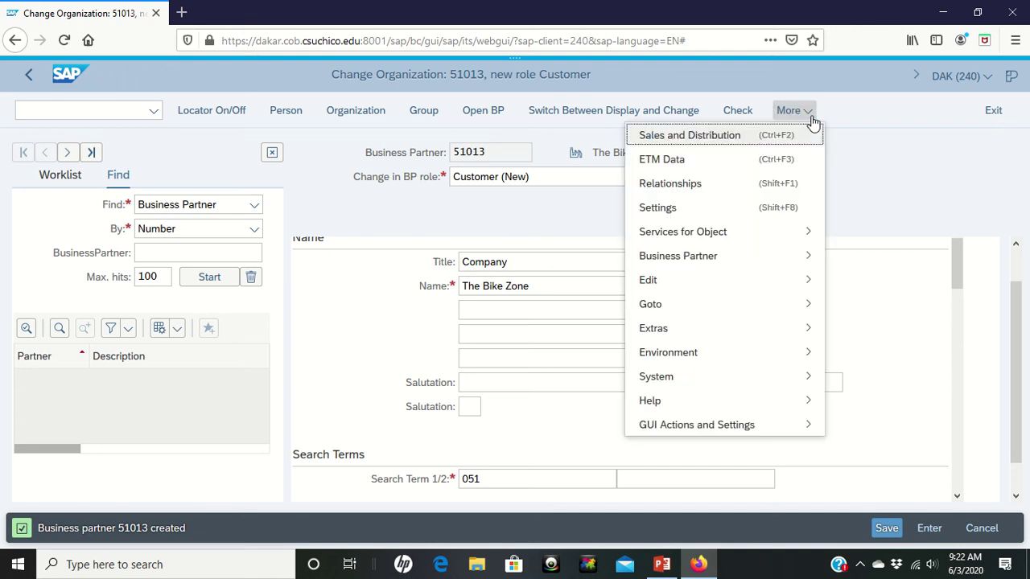
{"action": "left_click", "coordinate": [722, 135]}
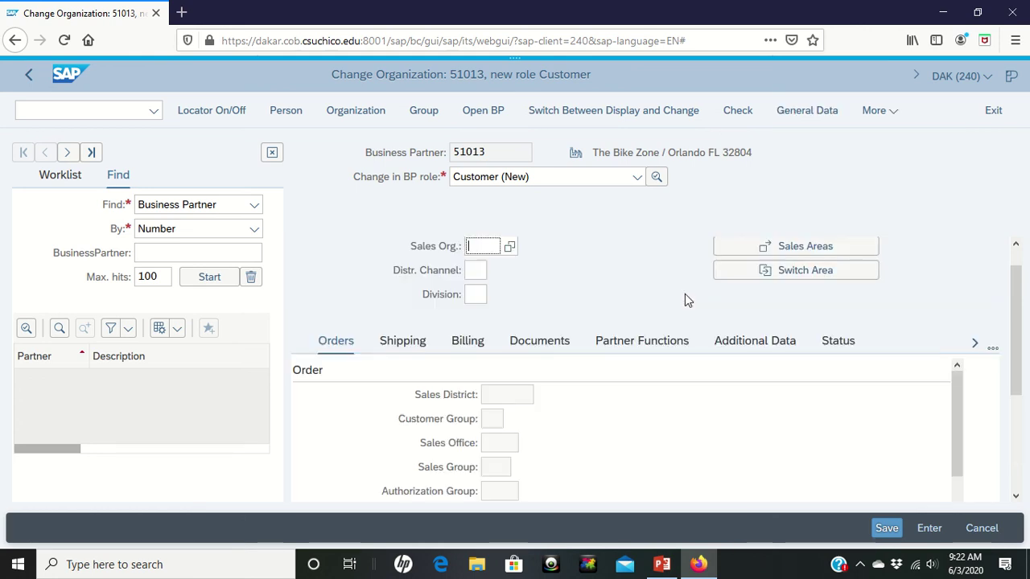
{"action": "type", "text": "ue00"}
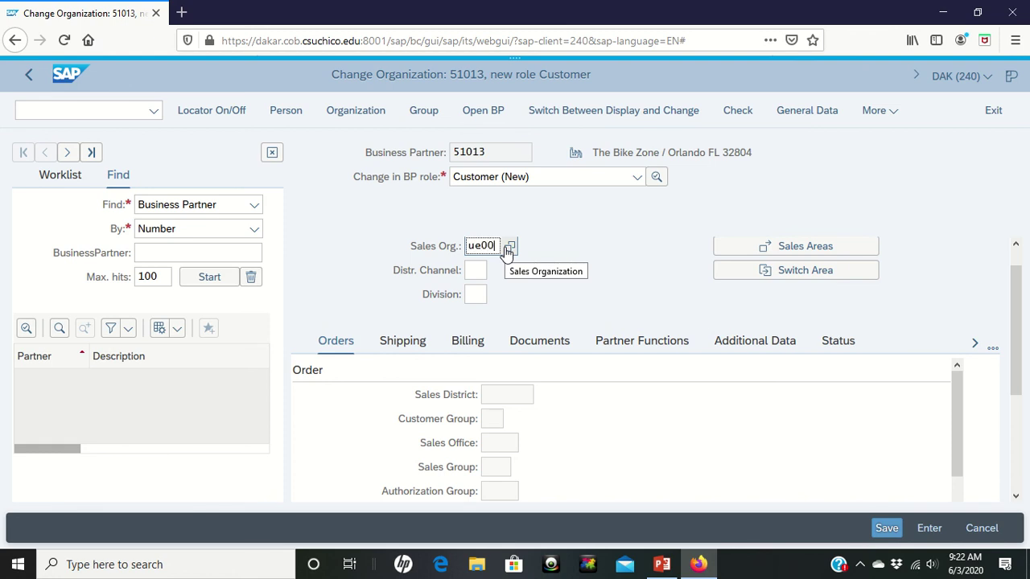
{"action": "left_click", "coordinate": [512, 297]}
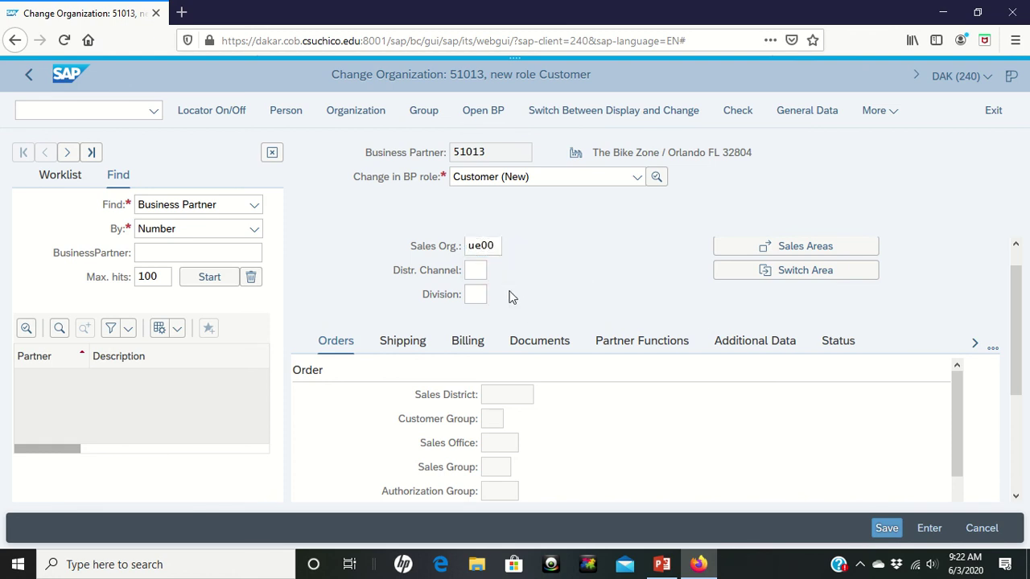
{"action": "left_click", "coordinate": [477, 273]}
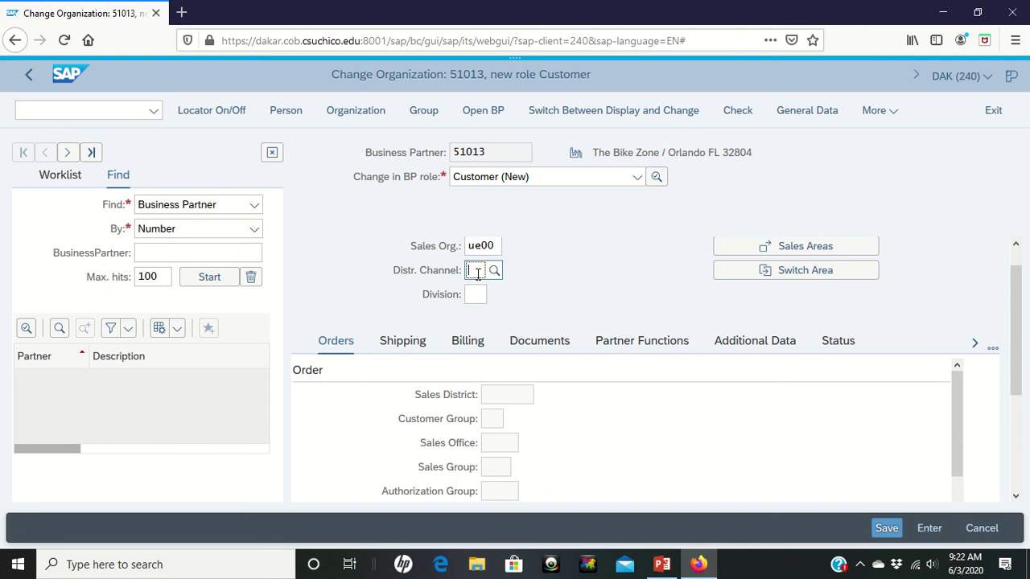
{"action": "type", "text": "wh"}
{"action": "left_click", "coordinate": [475, 299]}
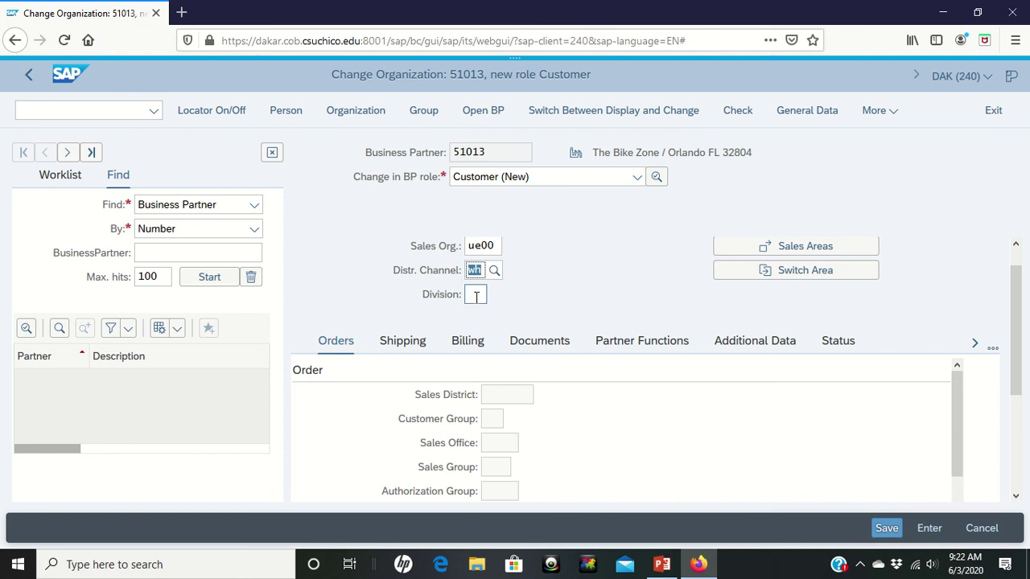
{"action": "left_click", "coordinate": [475, 297]}
{"action": "type", "text": "bi"}
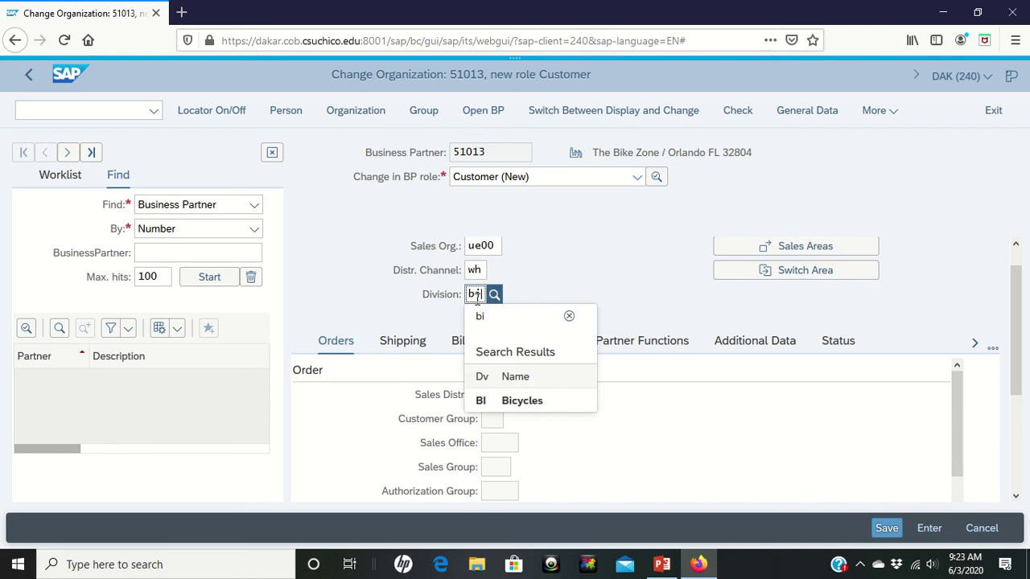
{"action": "left_click", "coordinate": [599, 284]}
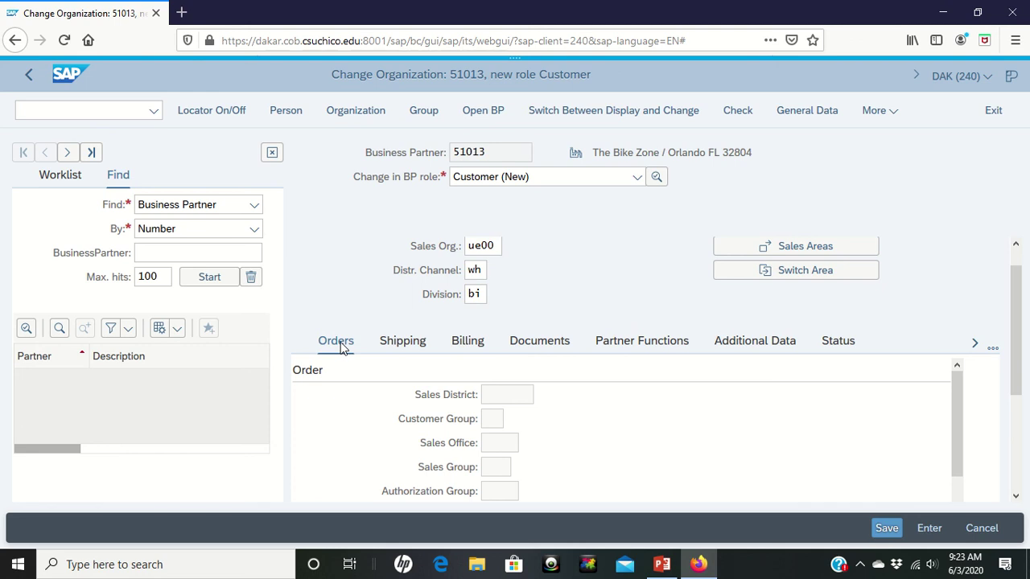
Set the currency to USD in the sales area's order data and confirm the entry
{"action": "scroll", "coordinate": [343, 348], "scroll_direction": "down", "scroll_amount": 5}
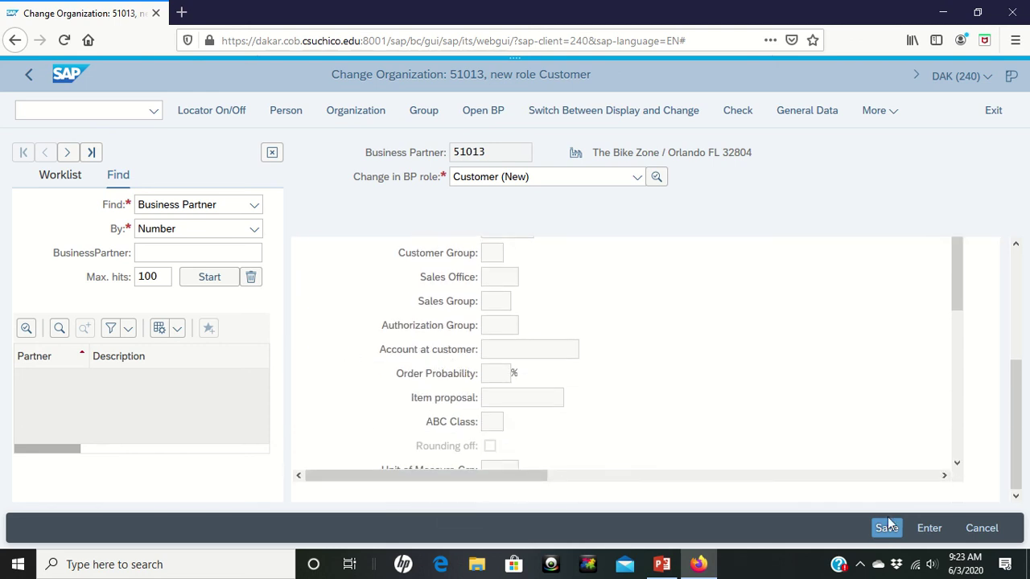
{"action": "scroll", "coordinate": [752, 397], "scroll_direction": "up", "scroll_amount": 3}
{"action": "scroll", "coordinate": [751, 397], "scroll_direction": "down", "scroll_amount": 3}
{"action": "scroll", "coordinate": [751, 397], "scroll_direction": "up", "scroll_amount": 3}
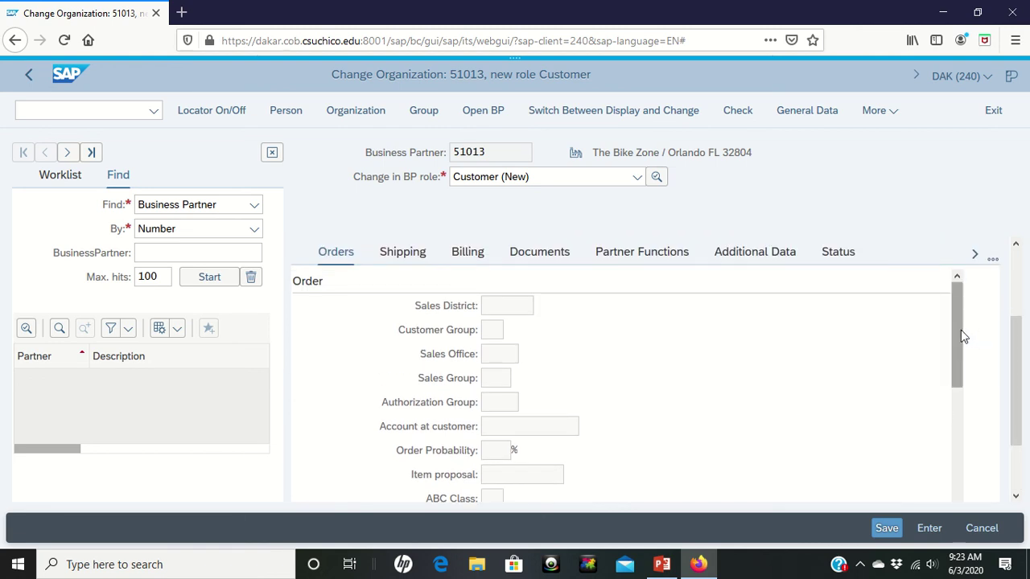
{"action": "left_click_drag", "start_coordinate": [959, 332], "coordinate": [956, 494]}
{"action": "left_click_drag", "start_coordinate": [1018, 428], "coordinate": [1015, 489]}
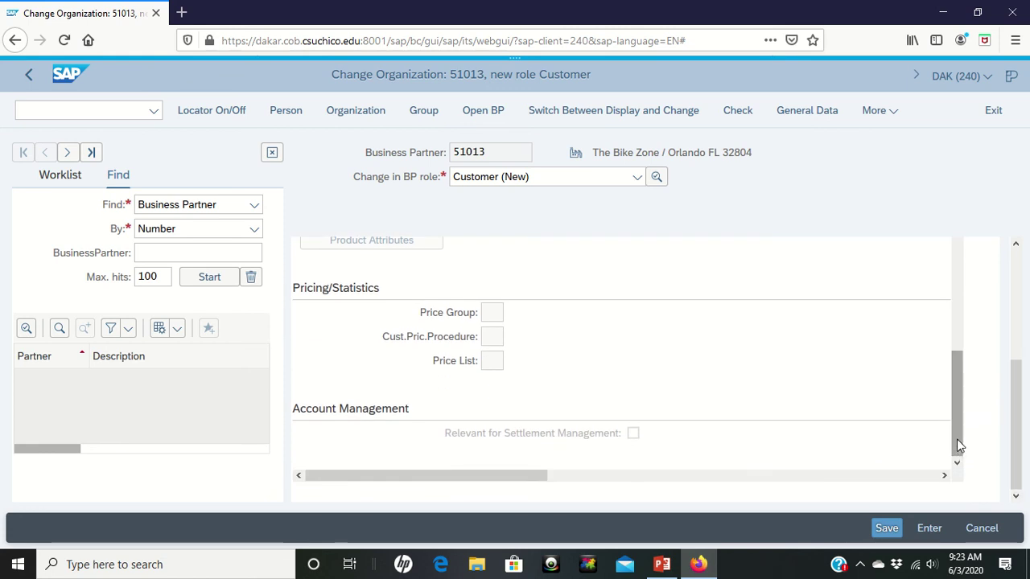
{"action": "left_click_drag", "start_coordinate": [956, 441], "coordinate": [968, 368]}
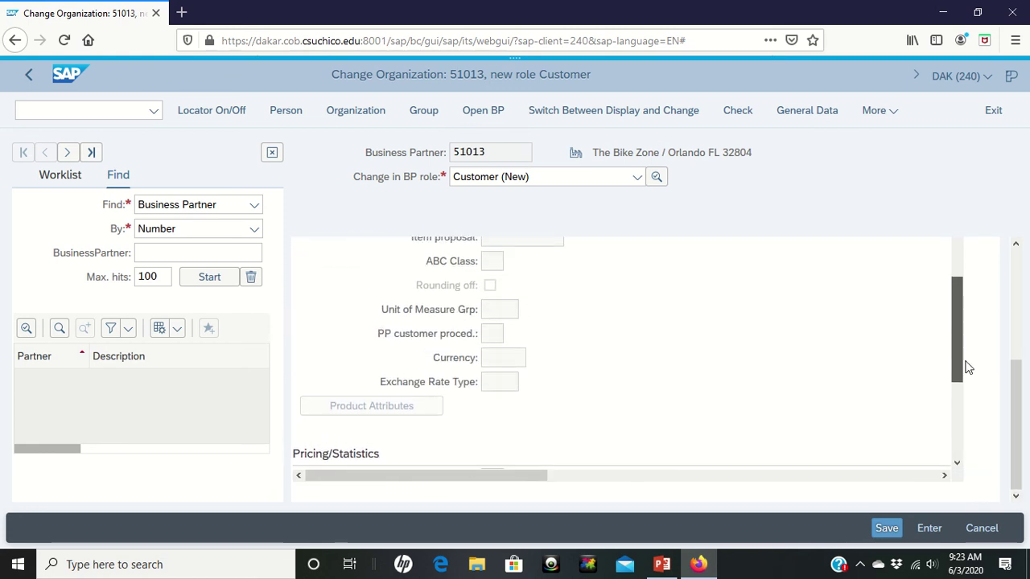
{"action": "left_click", "coordinate": [502, 358]}
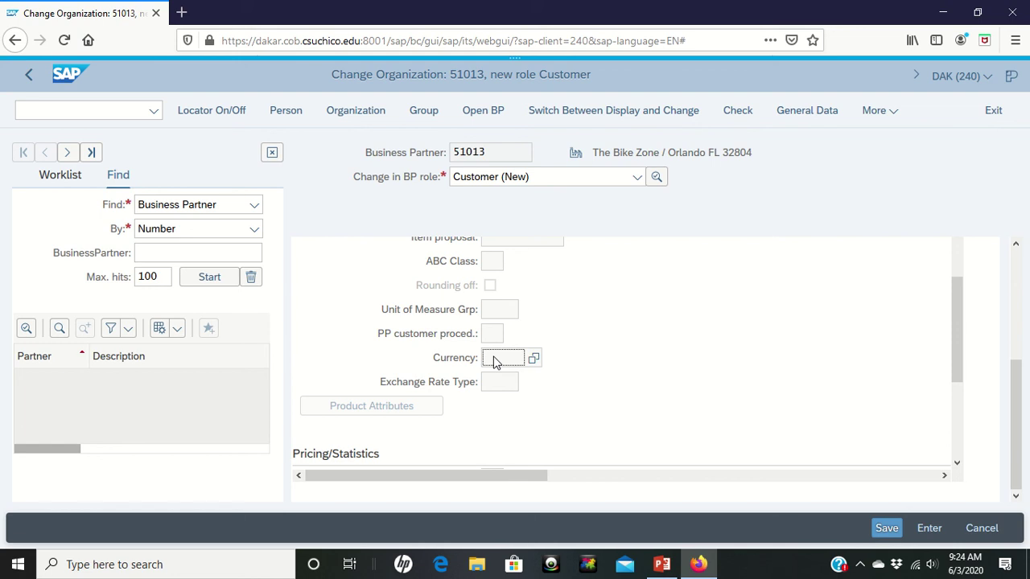
{"action": "type", "text": "USD"}
{"action": "key", "text": "Return"}
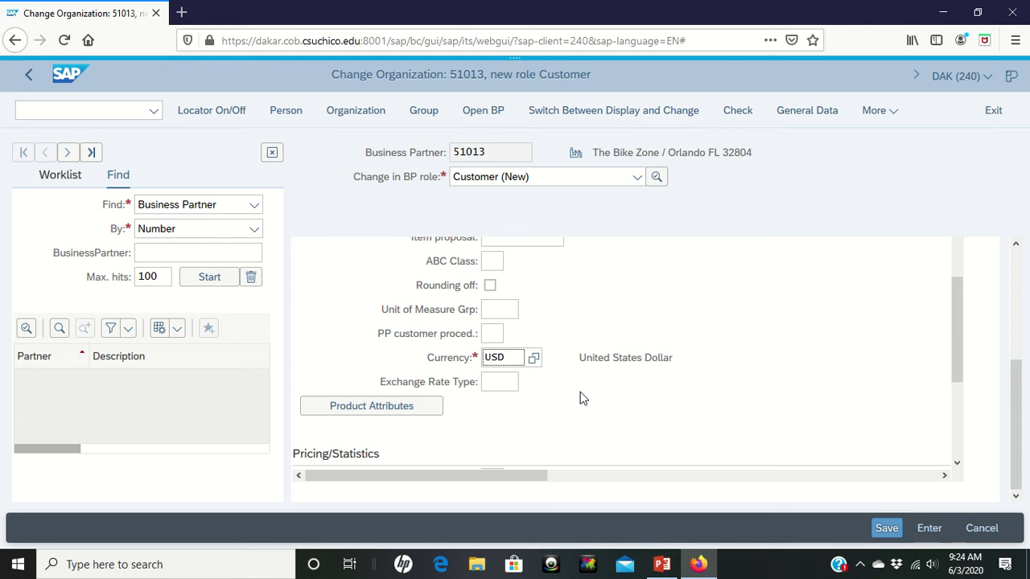
Set the sales district to us0003 and the customer group to 01 in the order data
{"action": "scroll", "coordinate": [582, 396], "scroll_direction": "up", "scroll_amount": 3}
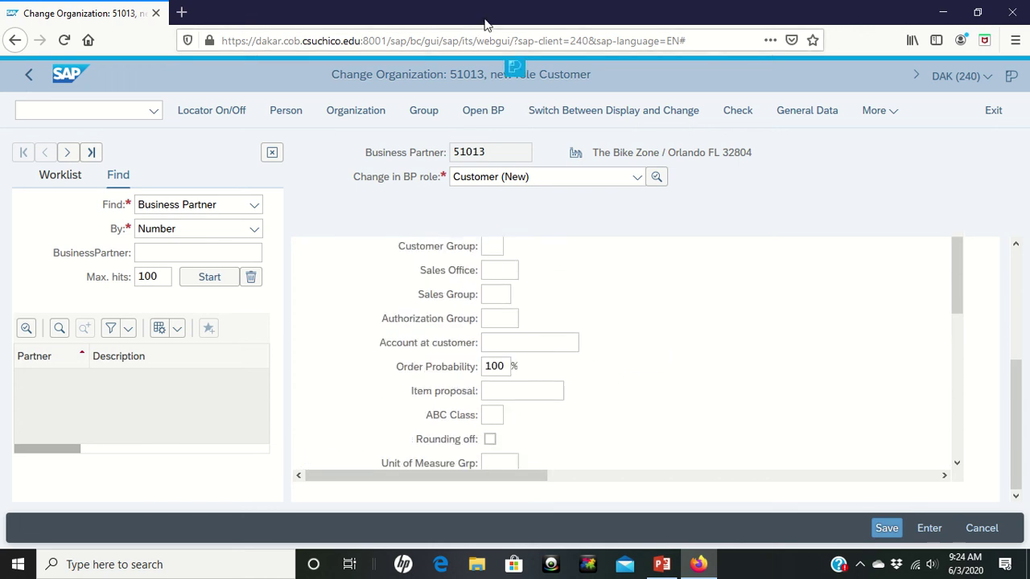
{"action": "mouse_move", "coordinate": [485, 7]}
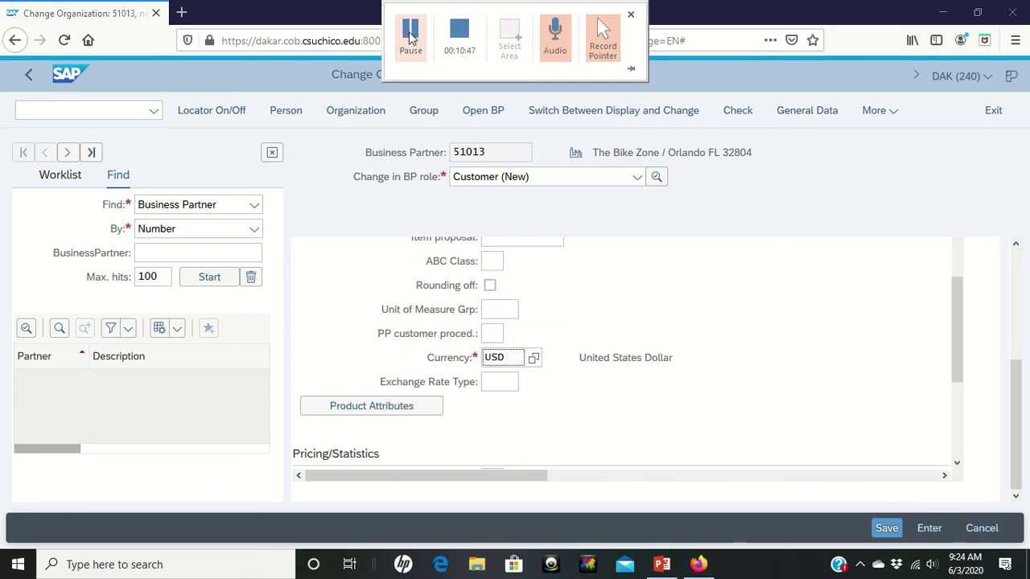
{"action": "scroll", "coordinate": [535, 380], "scroll_direction": "down", "scroll_amount": 1}
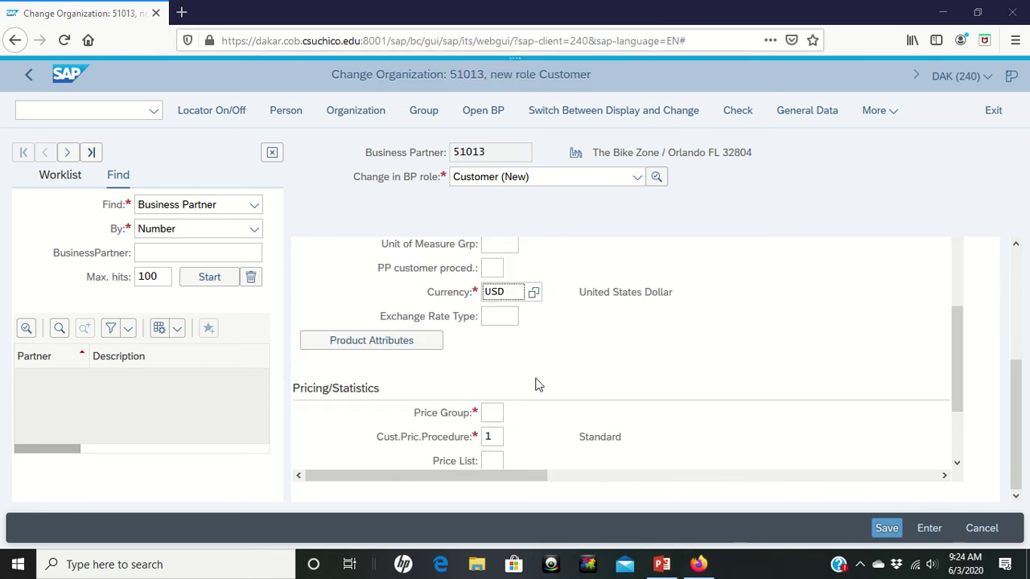
{"action": "scroll", "coordinate": [537, 384], "scroll_direction": "down", "scroll_amount": 1}
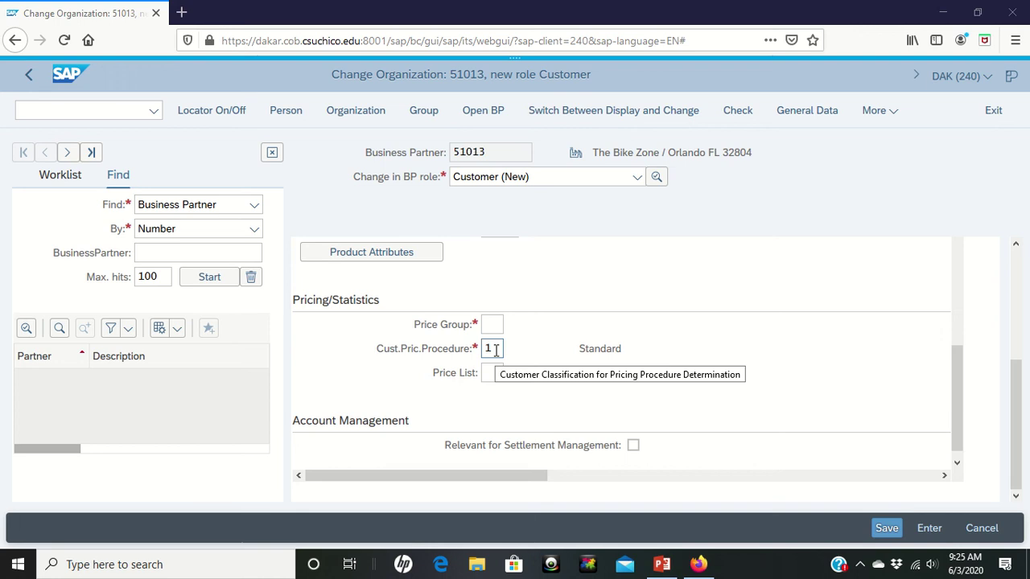
{"action": "scroll", "coordinate": [496, 350], "scroll_direction": "up", "scroll_amount": 5}
{"action": "scroll", "coordinate": [497, 354], "scroll_direction": "up", "scroll_amount": 3}
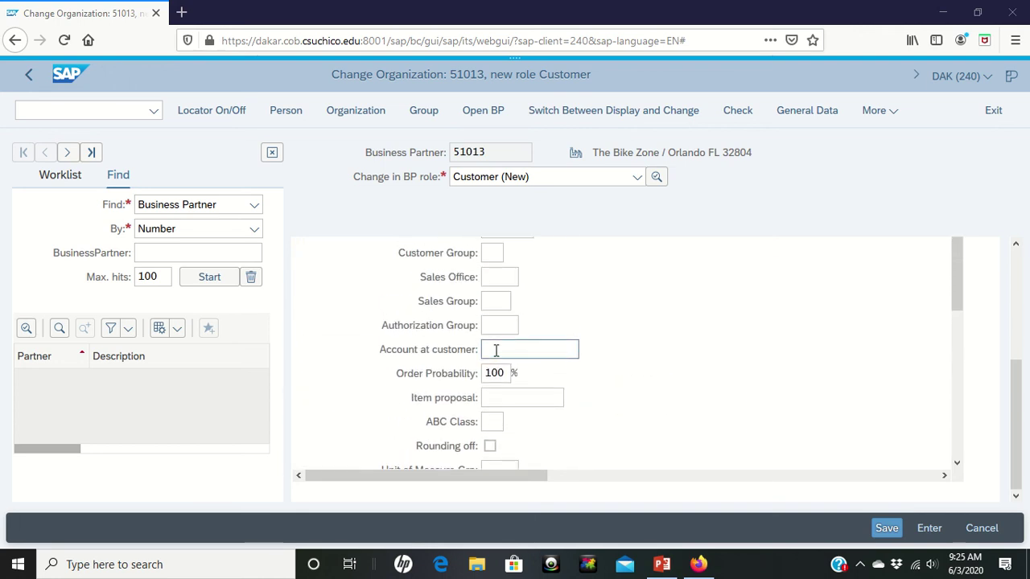
{"action": "scroll", "coordinate": [496, 349], "scroll_direction": "up", "scroll_amount": 3}
{"action": "left_click", "coordinate": [498, 307]}
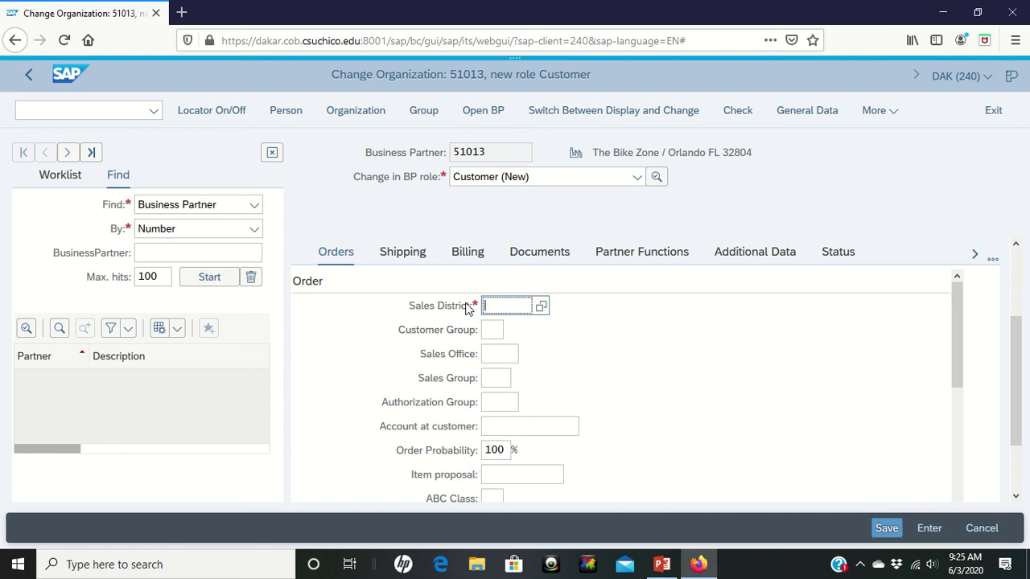
{"action": "type", "text": "us"}
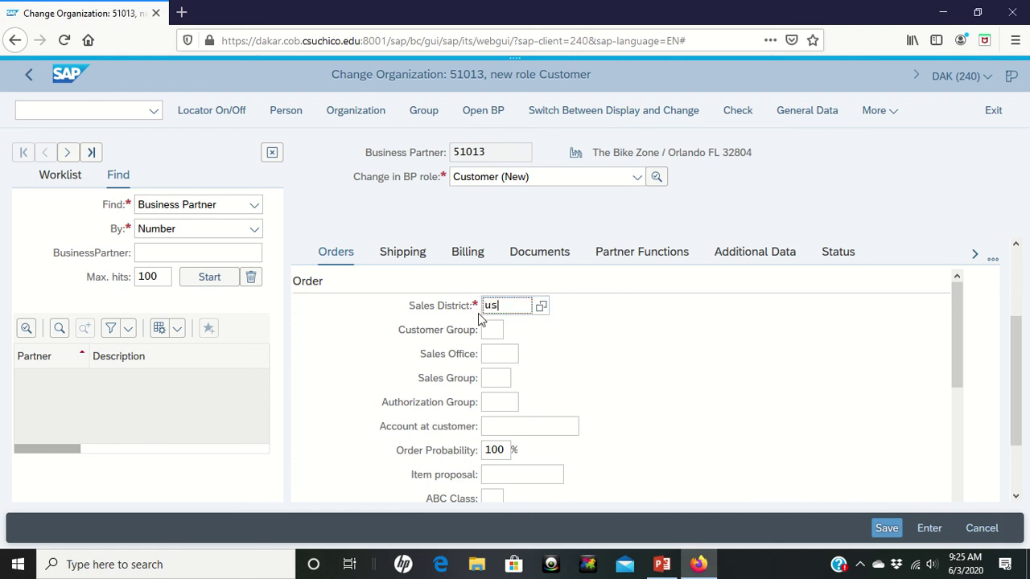
{"action": "type", "text": "0003"}
{"action": "left_click", "coordinate": [688, 376]}
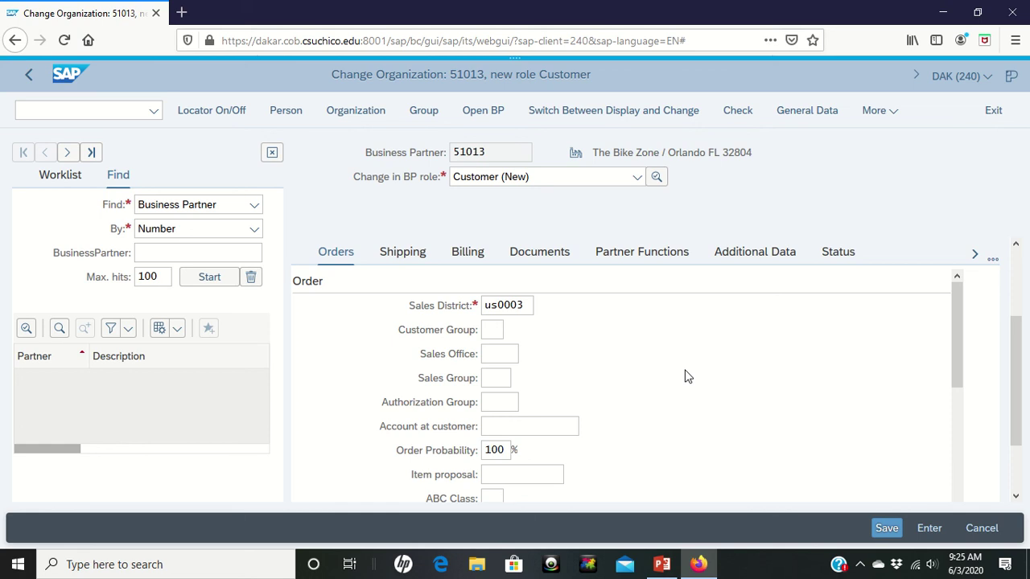
{"action": "left_click", "coordinate": [485, 331]}
{"action": "type", "text": "01"}
{"action": "left_click", "coordinate": [620, 396]}
Set the price group to 01 in the order data's pricing and statistics section
{"action": "scroll", "coordinate": [620, 396], "scroll_direction": "down", "scroll_amount": 4}
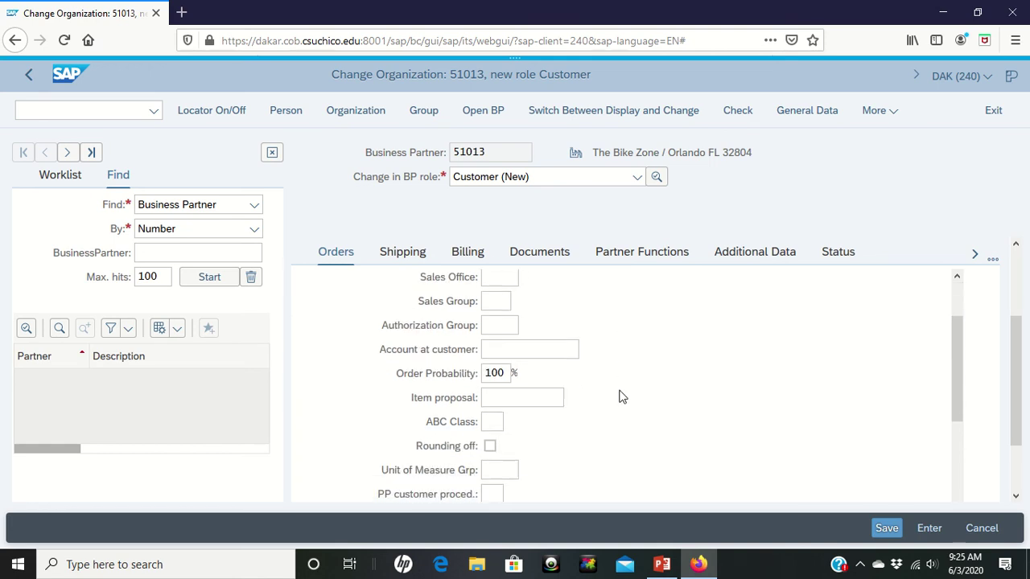
{"action": "scroll", "coordinate": [619, 395], "scroll_direction": "down", "scroll_amount": 4}
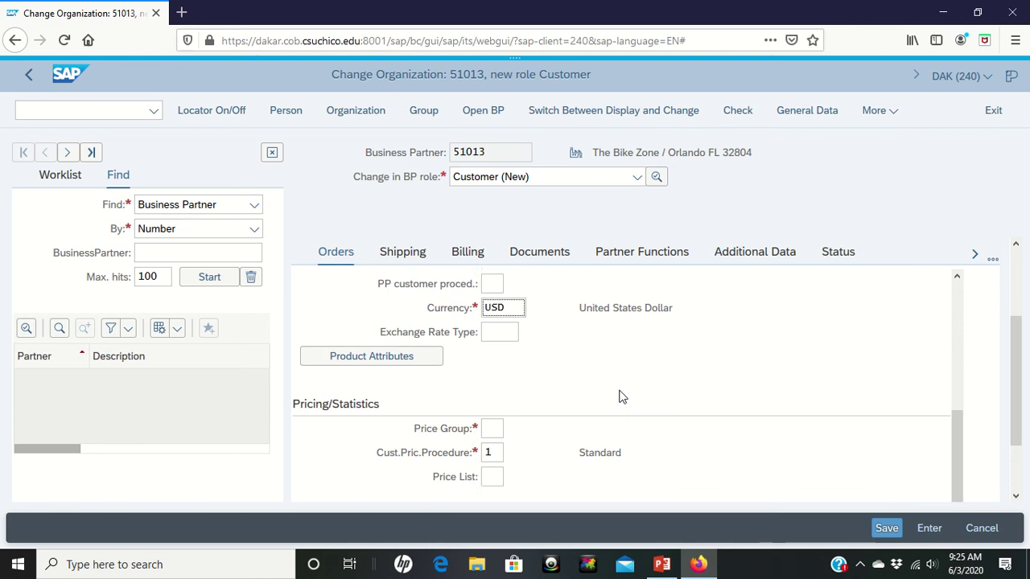
{"action": "left_click", "coordinate": [496, 407]}
{"action": "type", "text": "0"}
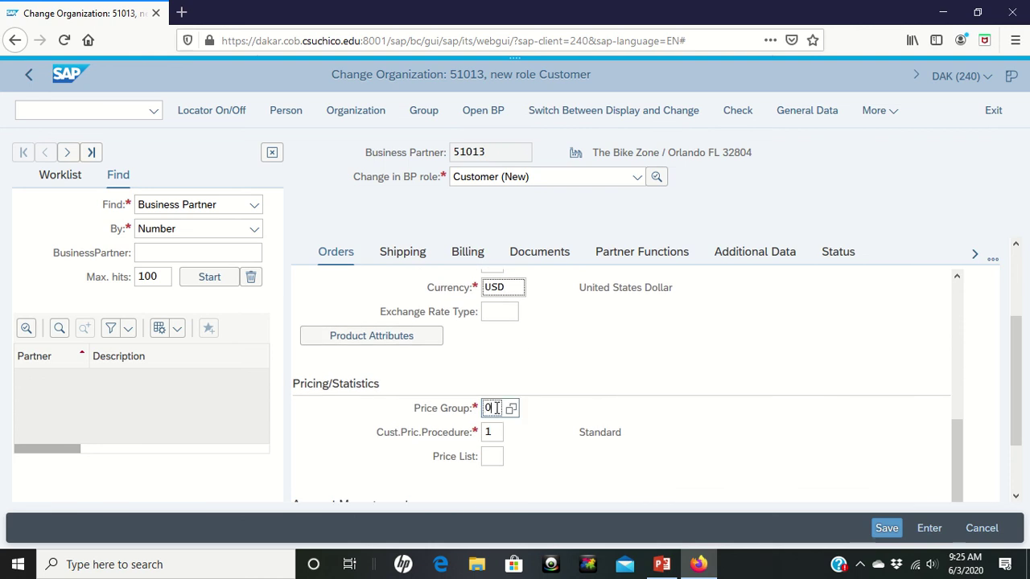
{"action": "type", "text": "1"}
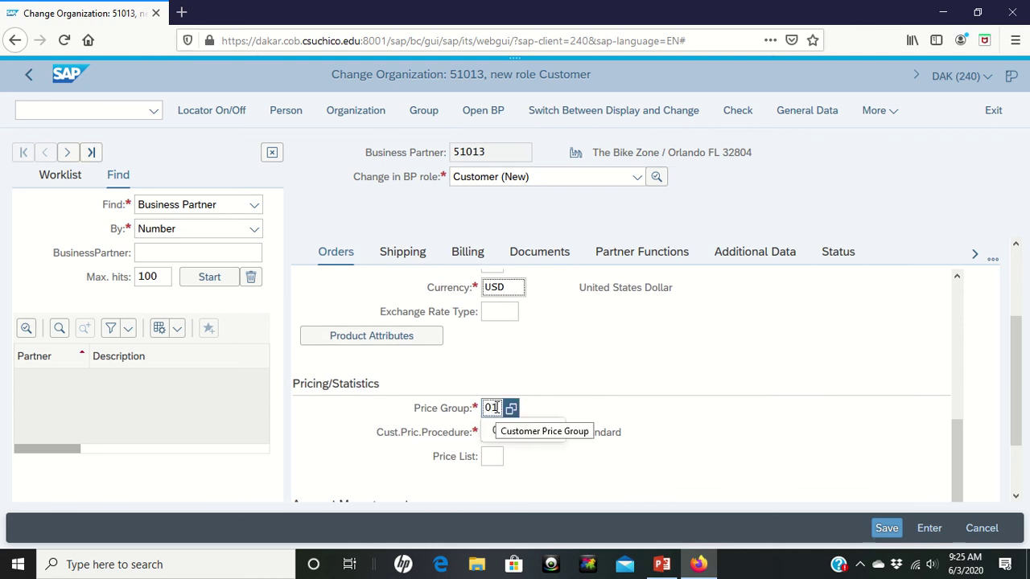
Set the delivery priority to 02 and the shipping conditions to 01 in the customer's shipping data
{"action": "left_click", "coordinate": [403, 252]}
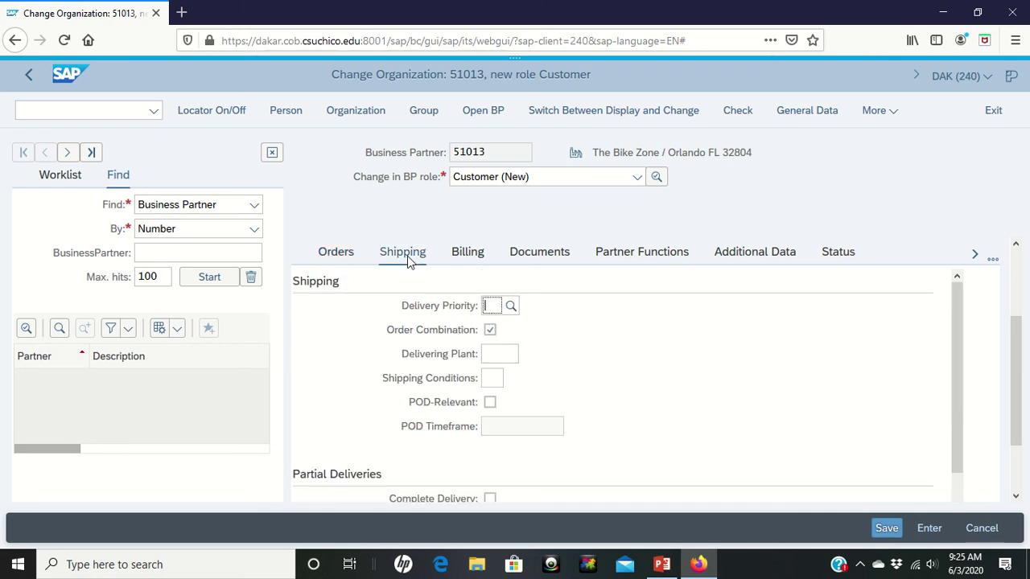
{"action": "left_click", "coordinate": [494, 306]}
{"action": "type", "text": "0"}
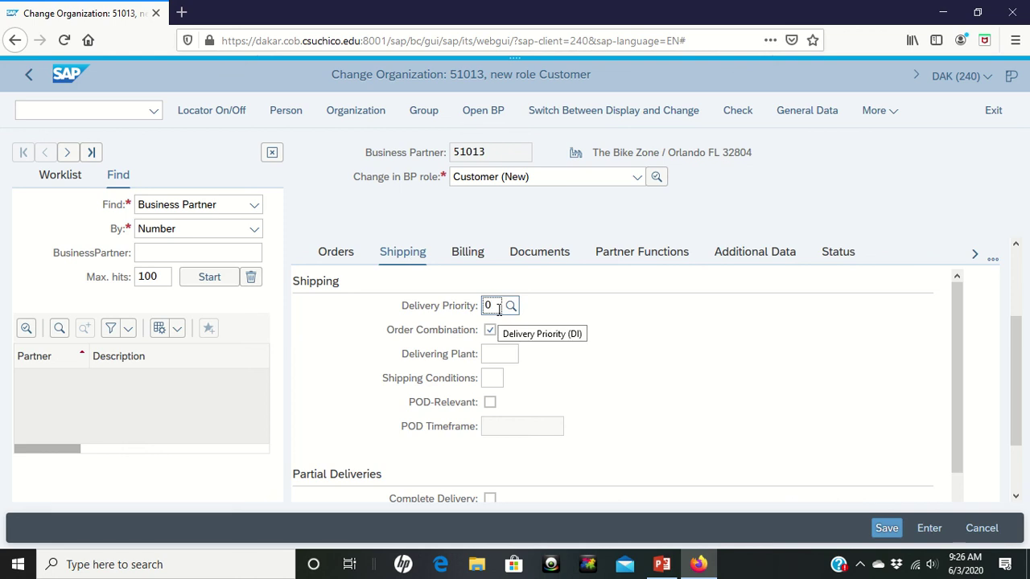
{"action": "type", "text": "2"}
{"action": "left_click", "coordinate": [742, 362]}
{"action": "left_click", "coordinate": [487, 378]}
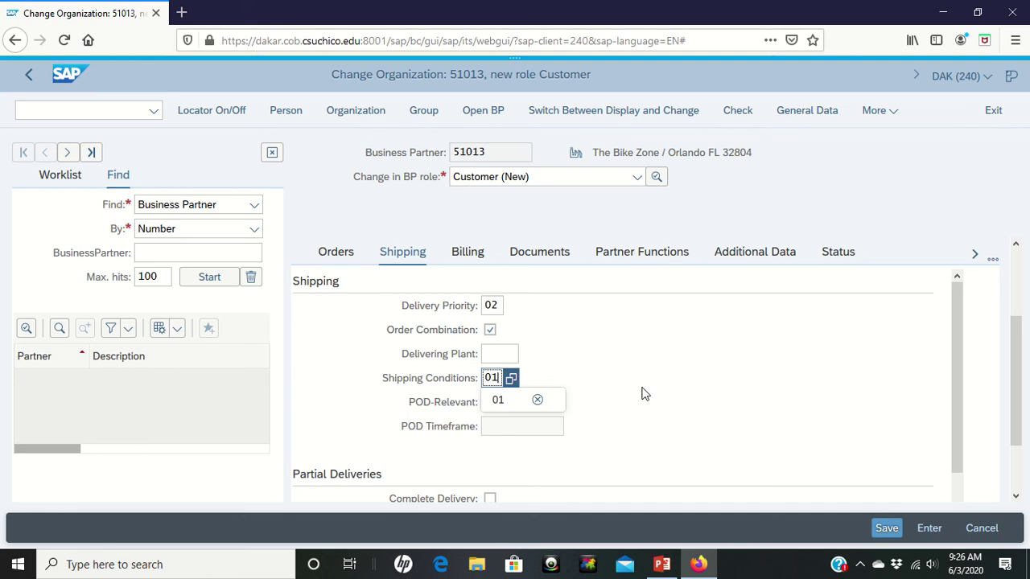
Look up the delivering plants and choose MI00 (DC Miami) as the customer's delivering plant
{"action": "left_click", "coordinate": [500, 355]}
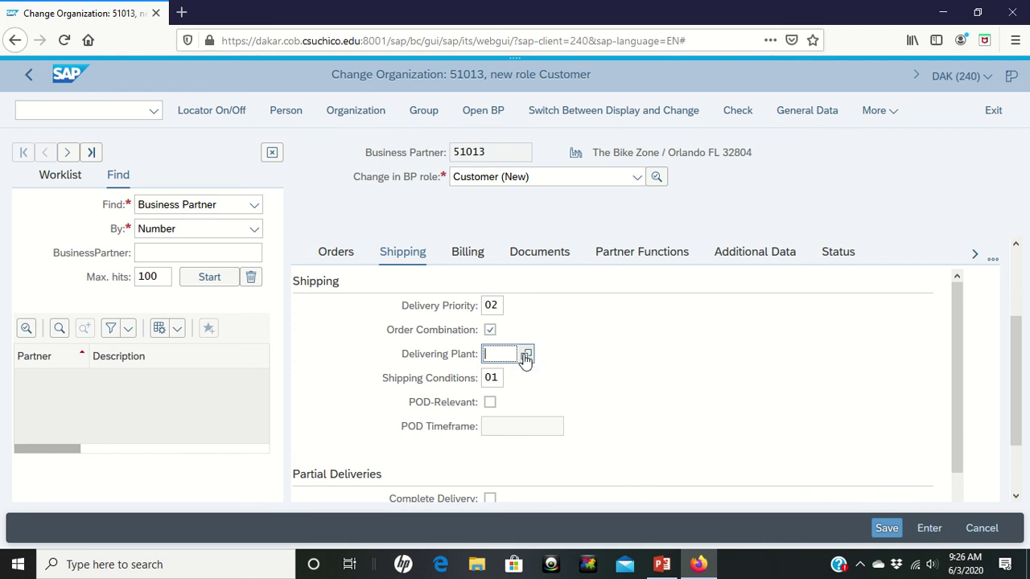
{"action": "left_click", "coordinate": [524, 356]}
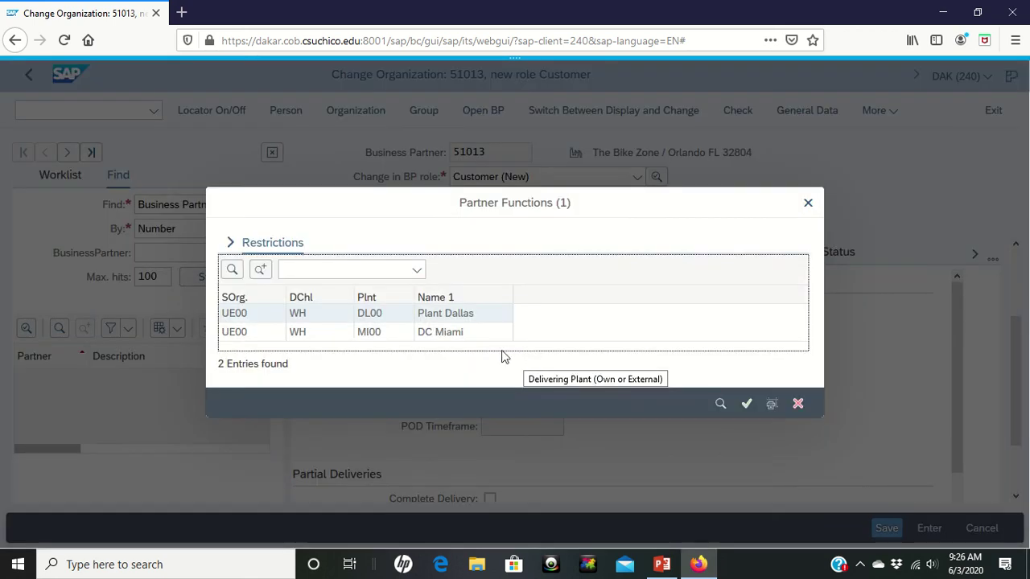
{"action": "left_click", "coordinate": [364, 336]}
{"action": "left_click", "coordinate": [364, 336]}
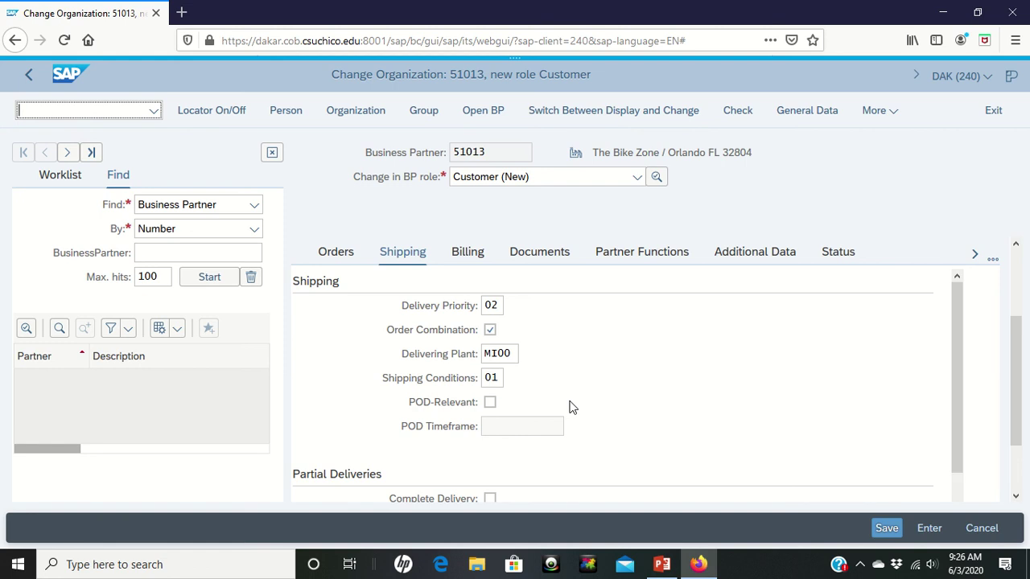
Set the maximum number of partial deliveries to 1 in the customer's shipping data
{"action": "scroll", "coordinate": [568, 406], "scroll_direction": "down", "scroll_amount": 2}
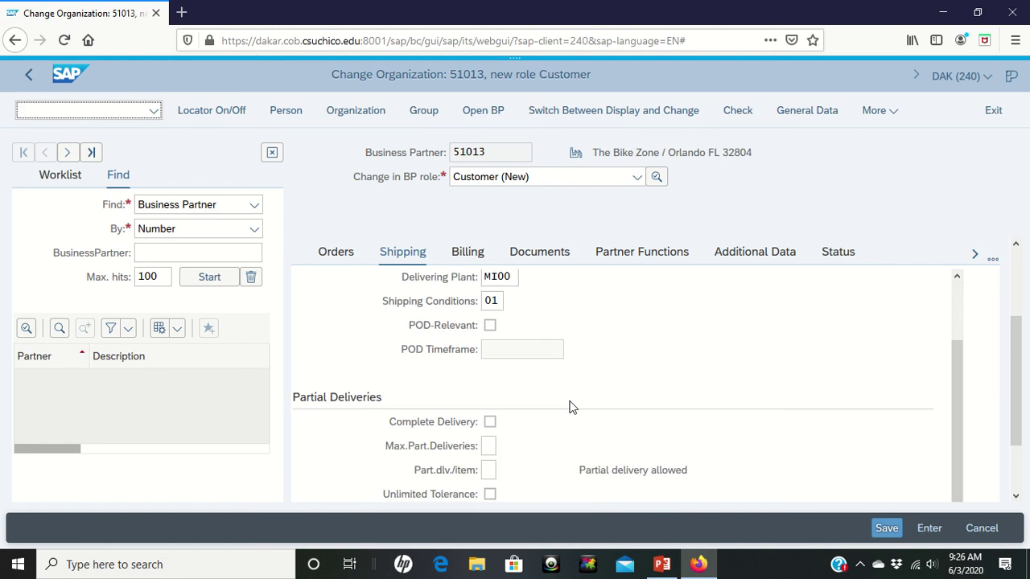
{"action": "left_click", "coordinate": [488, 447]}
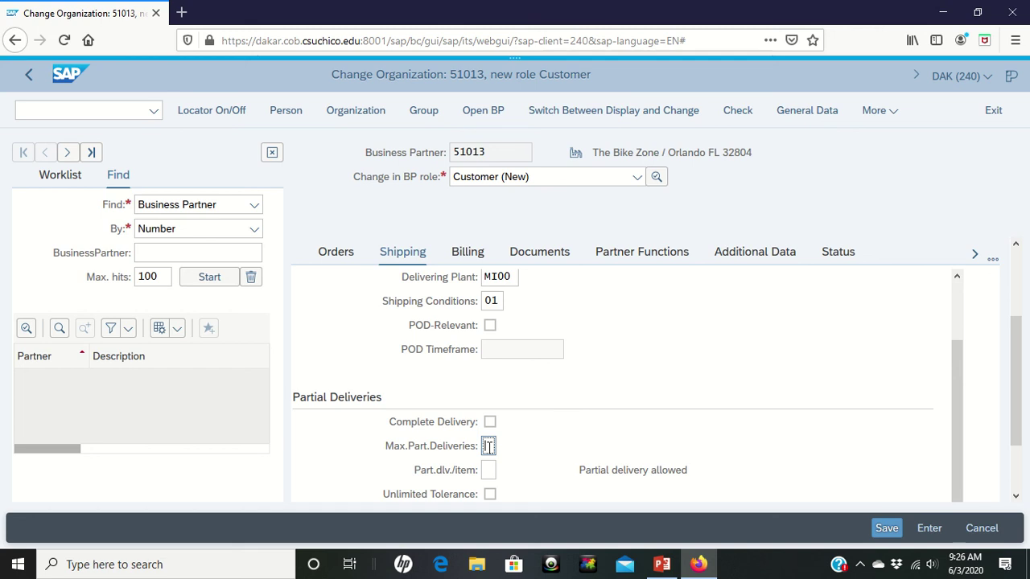
{"action": "type", "text": "1"}
{"action": "scroll", "coordinate": [590, 438], "scroll_direction": "up", "scroll_amount": 2}
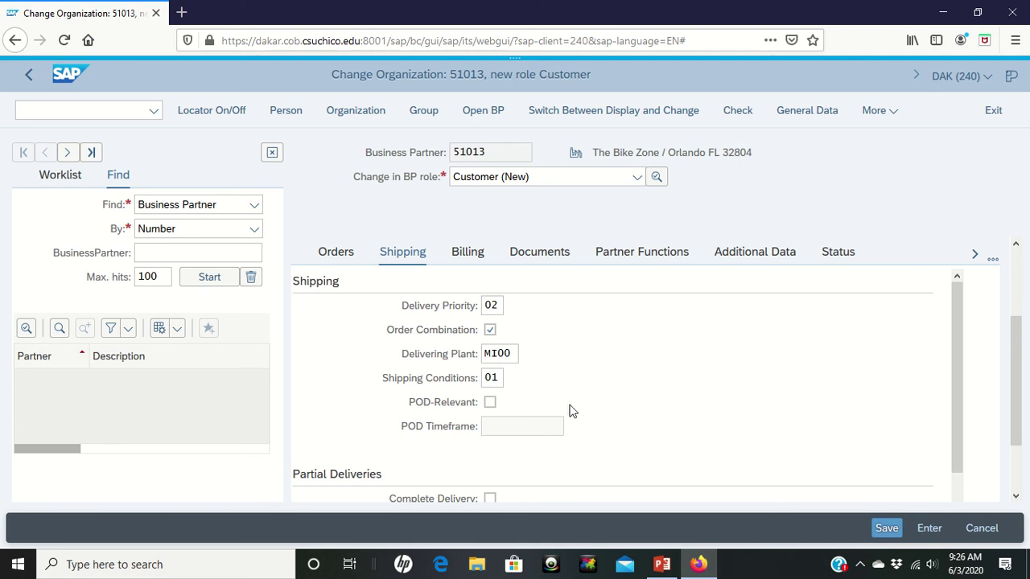
In the customer's billing data, set the Incoterms to FOB and Incoterms location 1 to Miami
{"action": "left_click", "coordinate": [473, 261]}
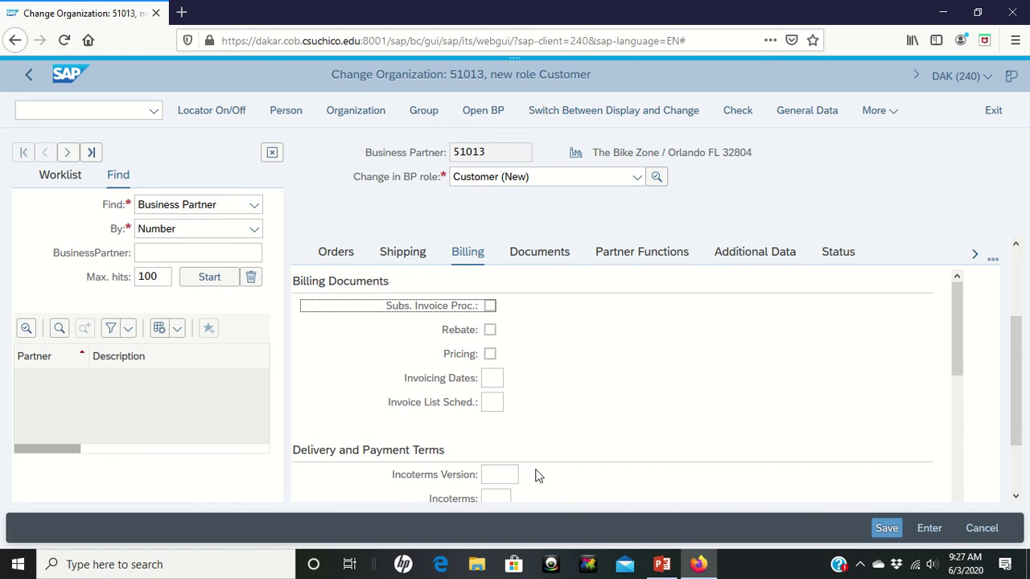
{"action": "scroll", "coordinate": [538, 476], "scroll_direction": "down", "scroll_amount": 2}
{"action": "left_click", "coordinate": [493, 422]}
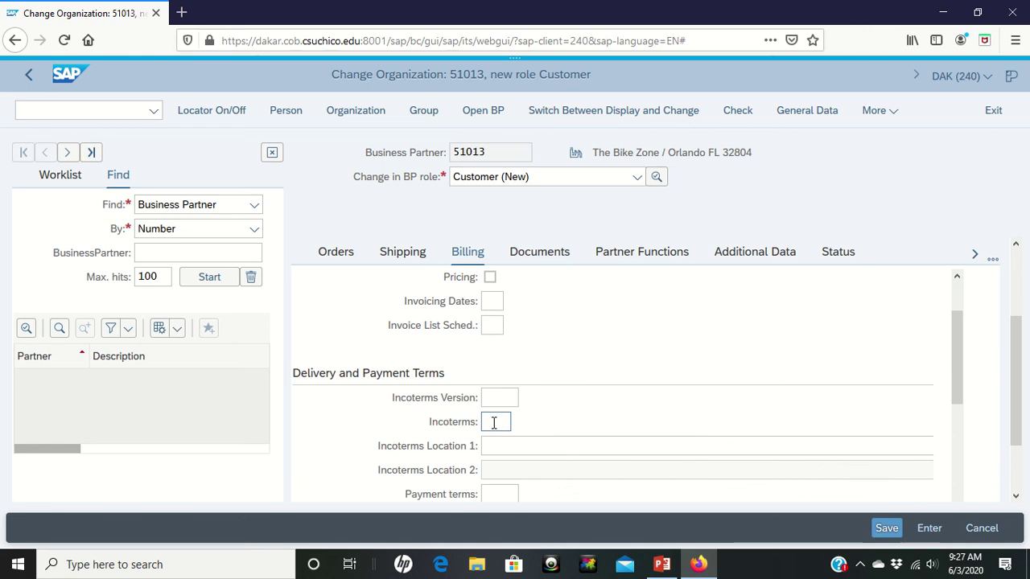
{"action": "type", "text": "f"}
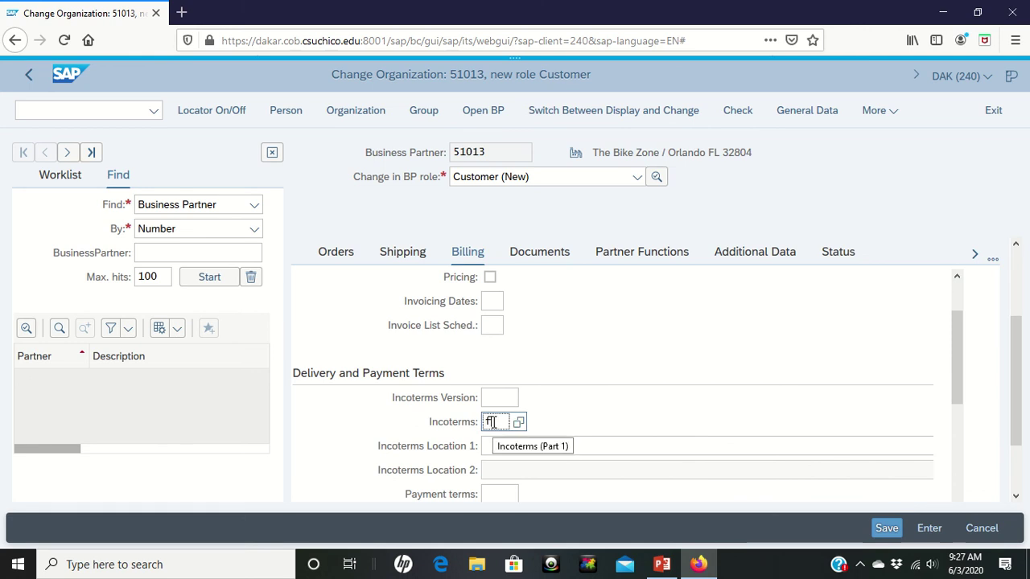
{"action": "type", "text": "ob"}
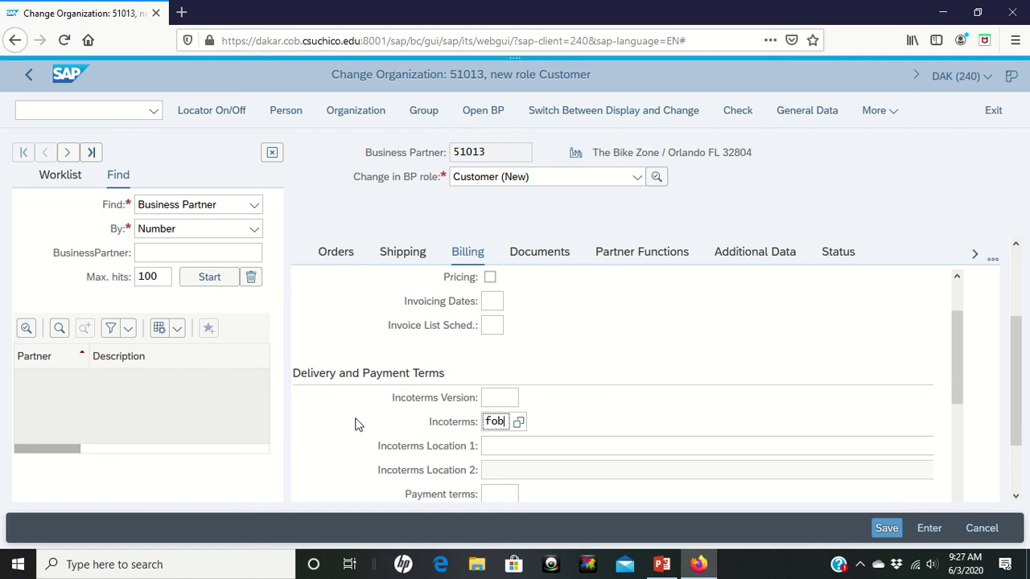
{"action": "left_click", "coordinate": [499, 448]}
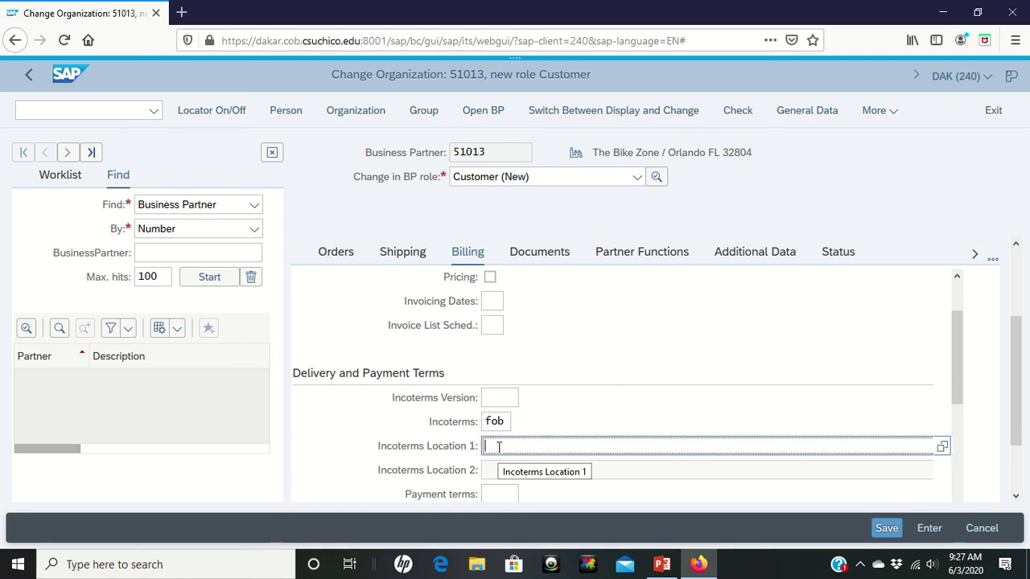
{"action": "type", "text": "Miami"}
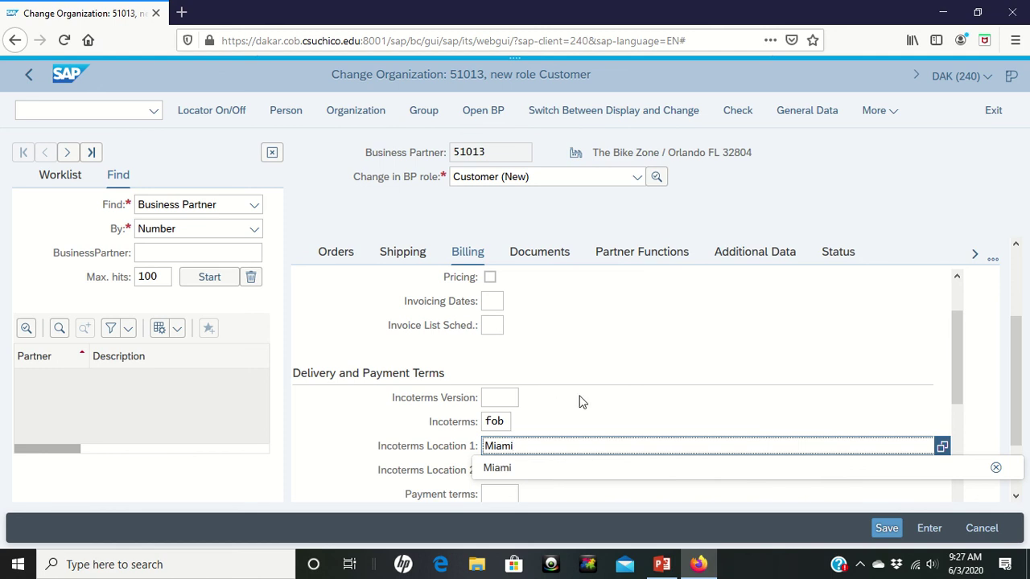
Set the payment terms to 0001 and the customer's account assignment group to 01 in the billing data
{"action": "left_click", "coordinate": [501, 494]}
{"action": "type", "text": "000"}
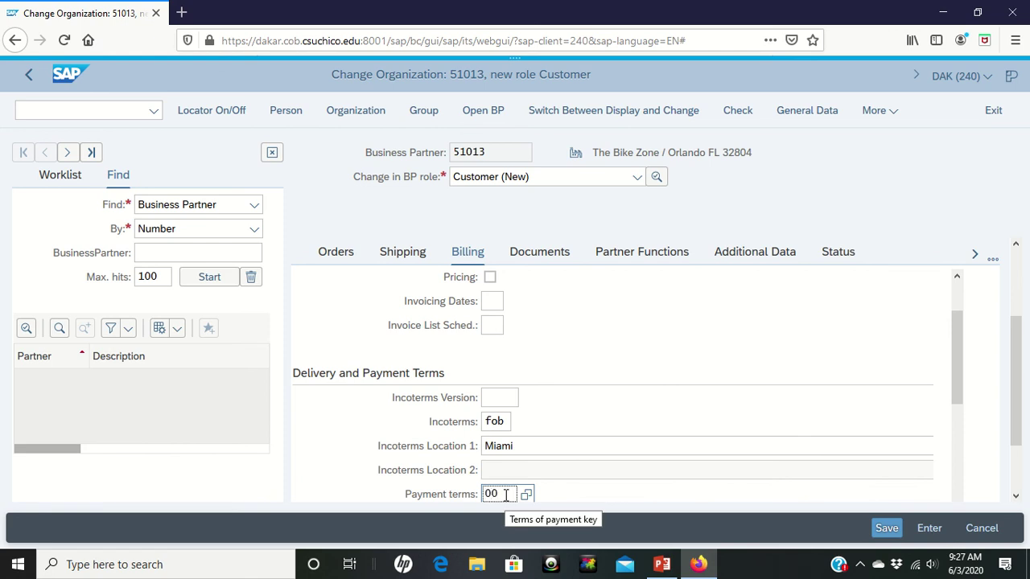
{"action": "type", "text": "1"}
{"action": "scroll", "coordinate": [391, 432], "scroll_direction": "down", "scroll_amount": 3}
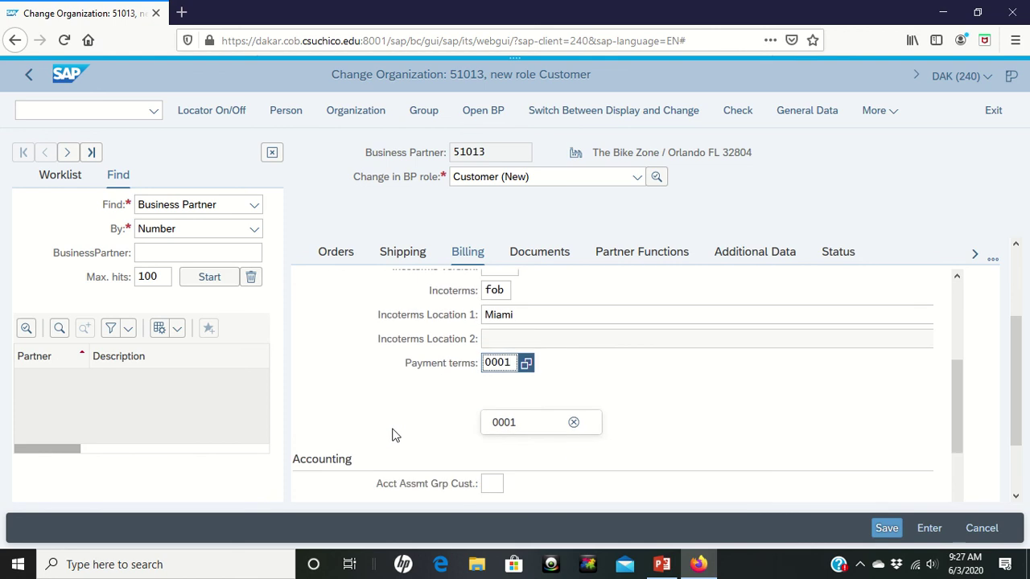
{"action": "scroll", "coordinate": [395, 435], "scroll_direction": "down", "scroll_amount": 2}
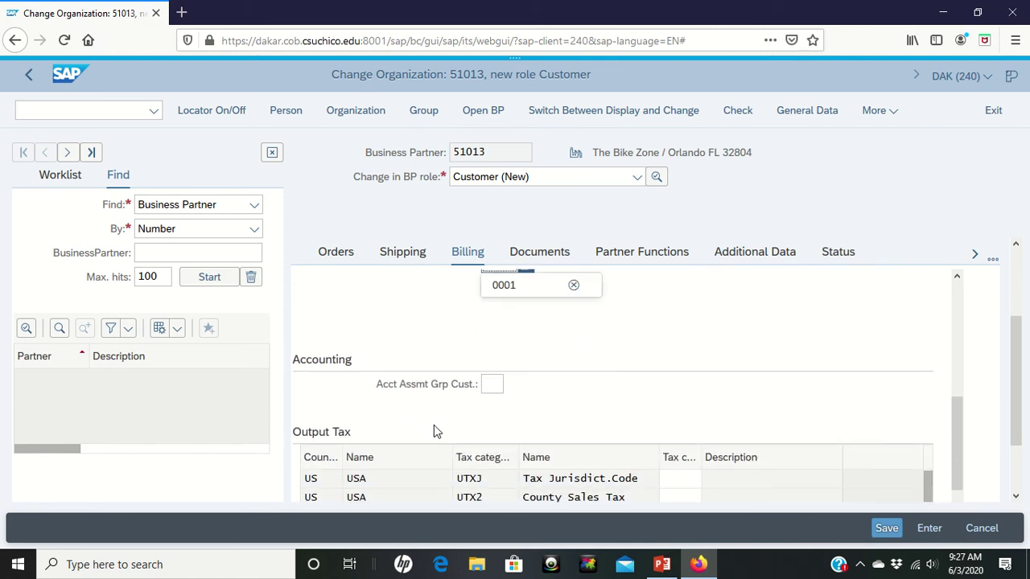
{"action": "left_click", "coordinate": [495, 392]}
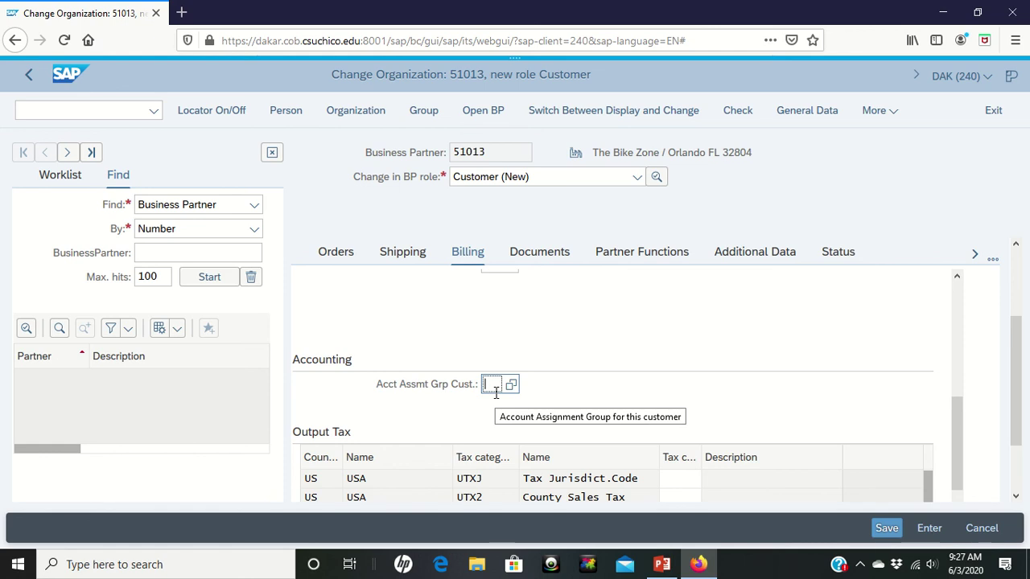
{"action": "type", "text": "01"}
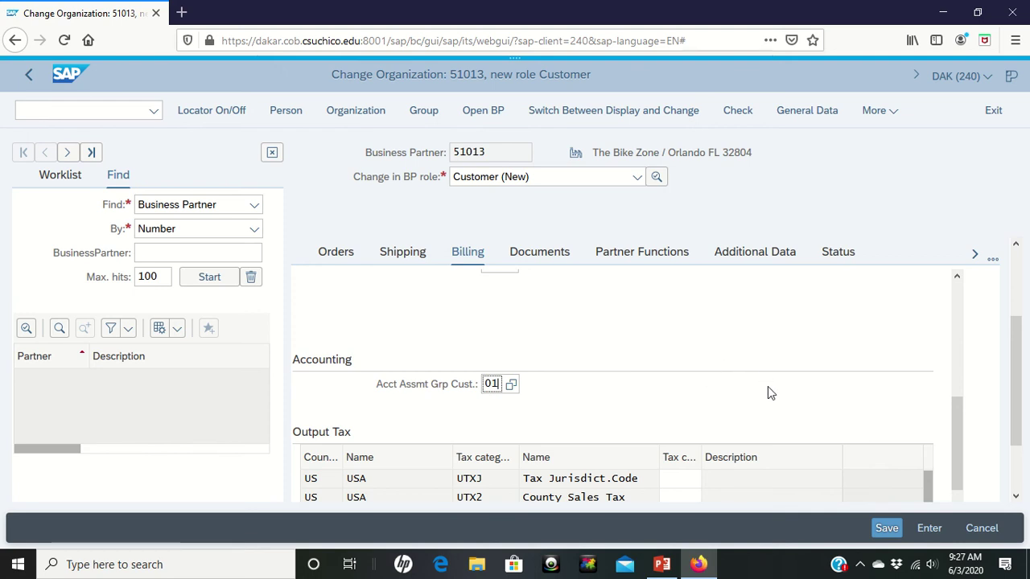
Set the output tax classification to 0 for tax jurisdiction code, county sales tax and city sales tax, and save the customer record
{"action": "scroll", "coordinate": [768, 386], "scroll_direction": "down", "scroll_amount": 2}
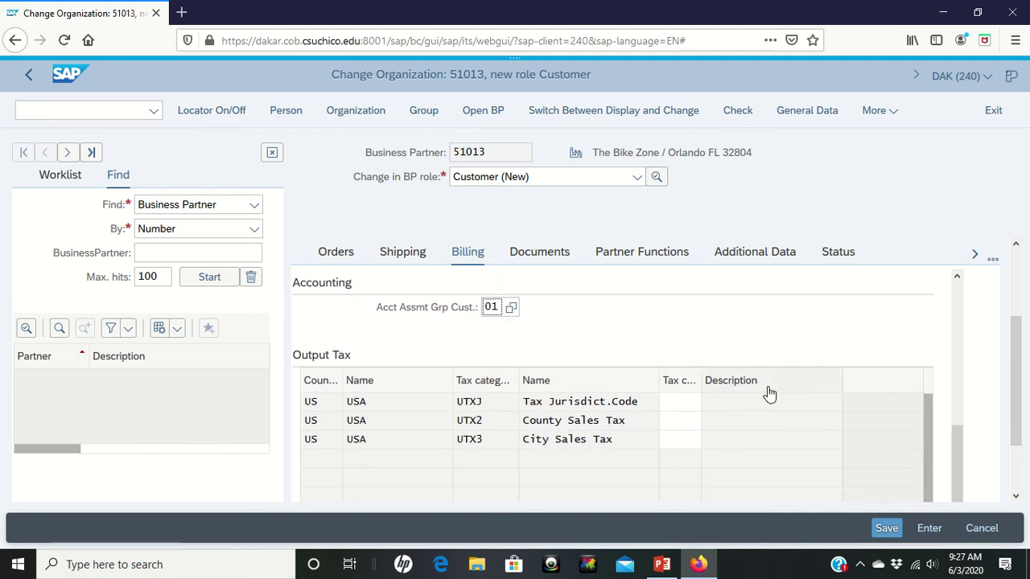
{"action": "left_click", "coordinate": [677, 410]}
{"action": "type", "text": "0"}
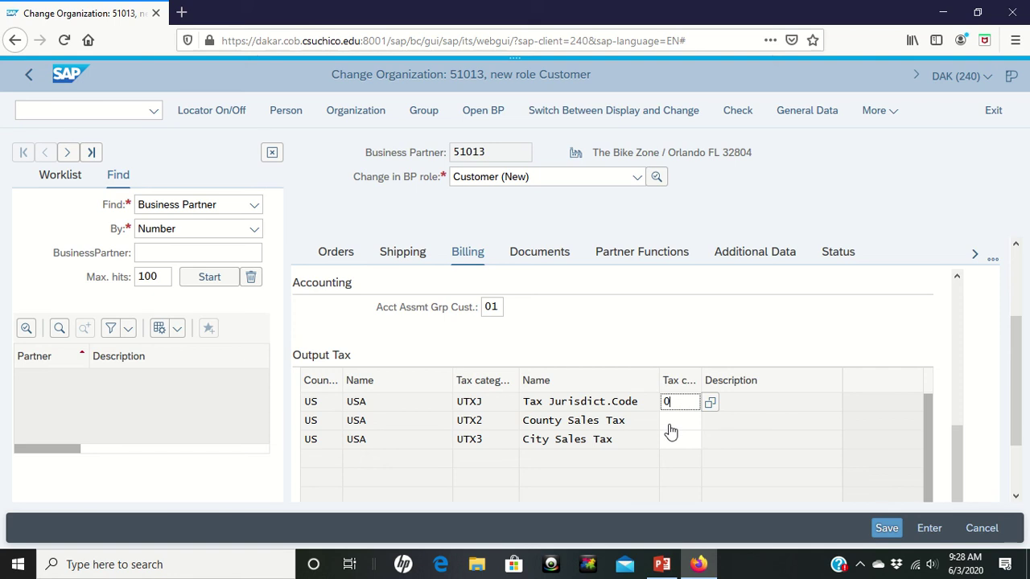
{"action": "left_click", "coordinate": [671, 427]}
{"action": "type", "text": "0"}
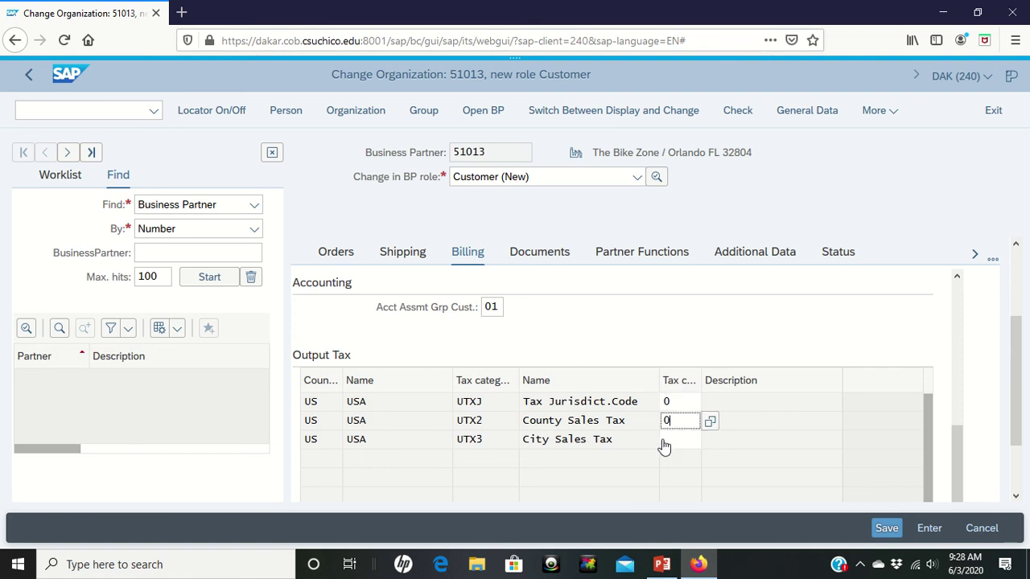
{"action": "left_click", "coordinate": [671, 444]}
{"action": "type", "text": "0"}
{"action": "left_click", "coordinate": [886, 531]}
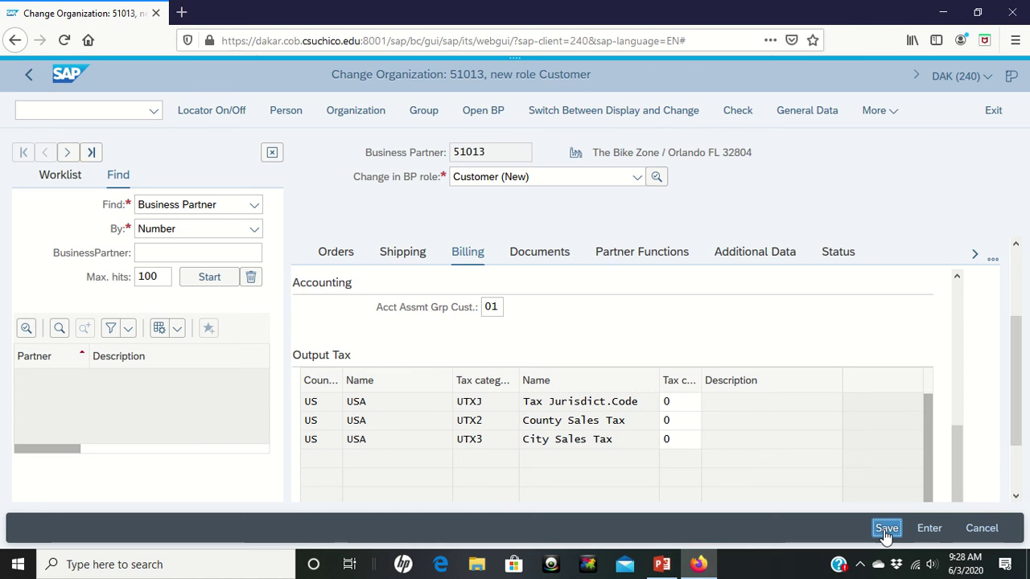